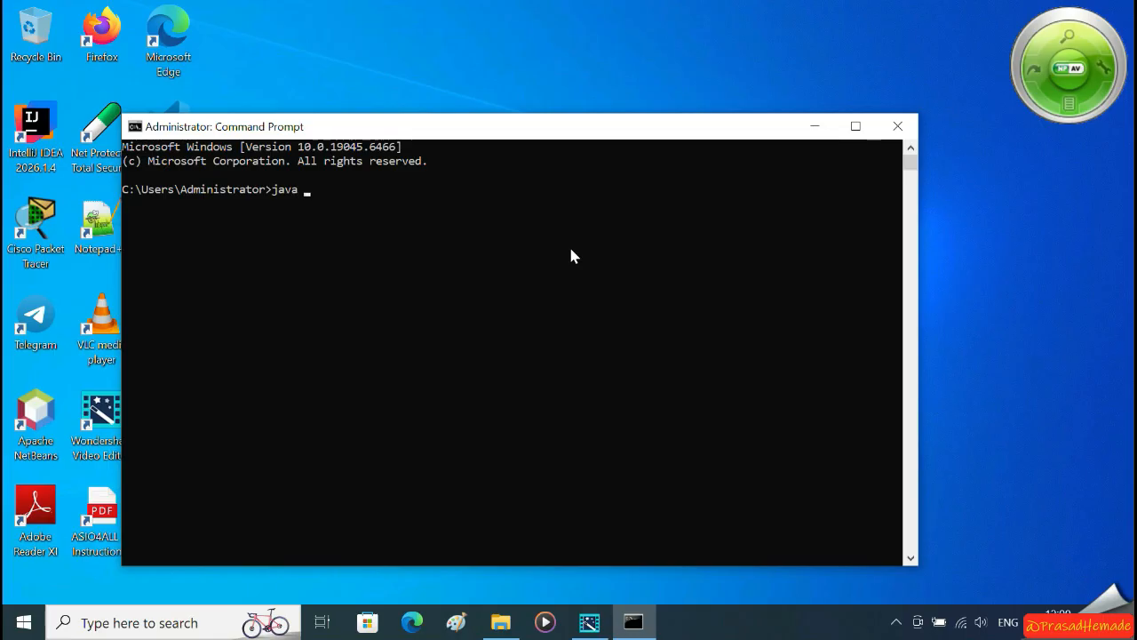
- Check the installed Java version by running java -version, and highlight the version line in the output
text(-version)
key(Return)
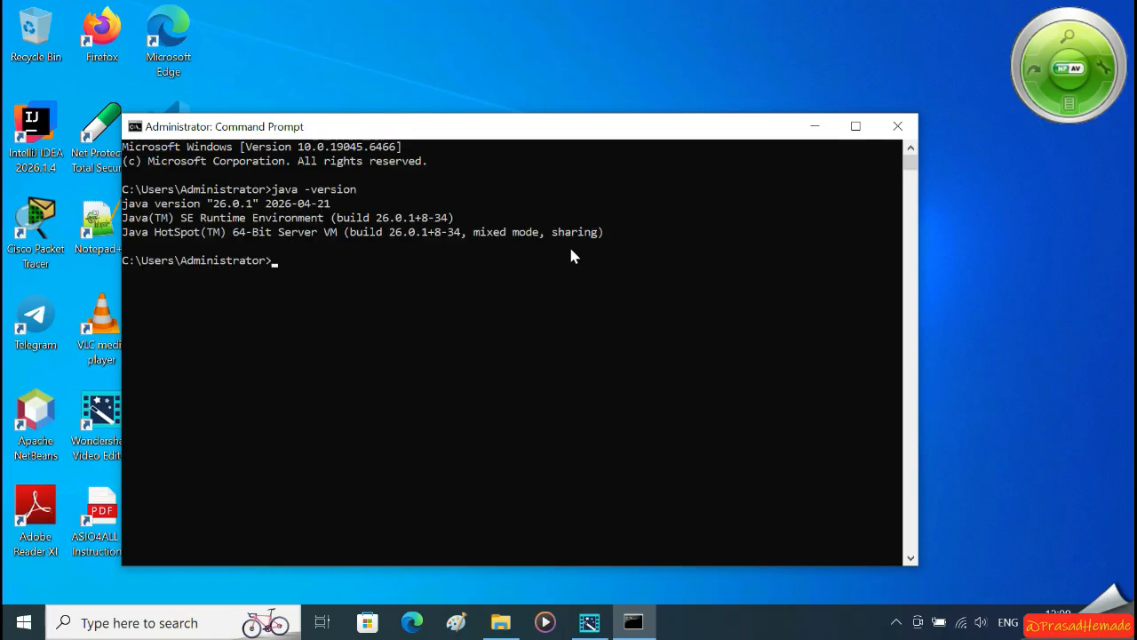
drag(382, 204, 135, 206)
right_click(411, 374)
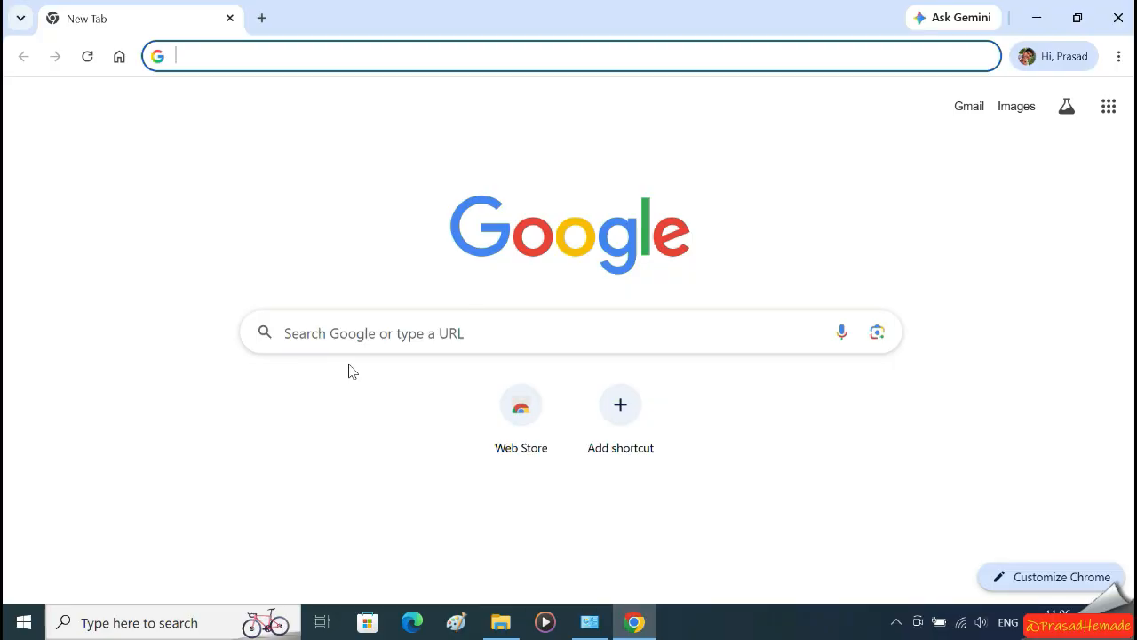
- In Chrome, search Google for "download intellij idea"
click(368, 334)
text(Do)
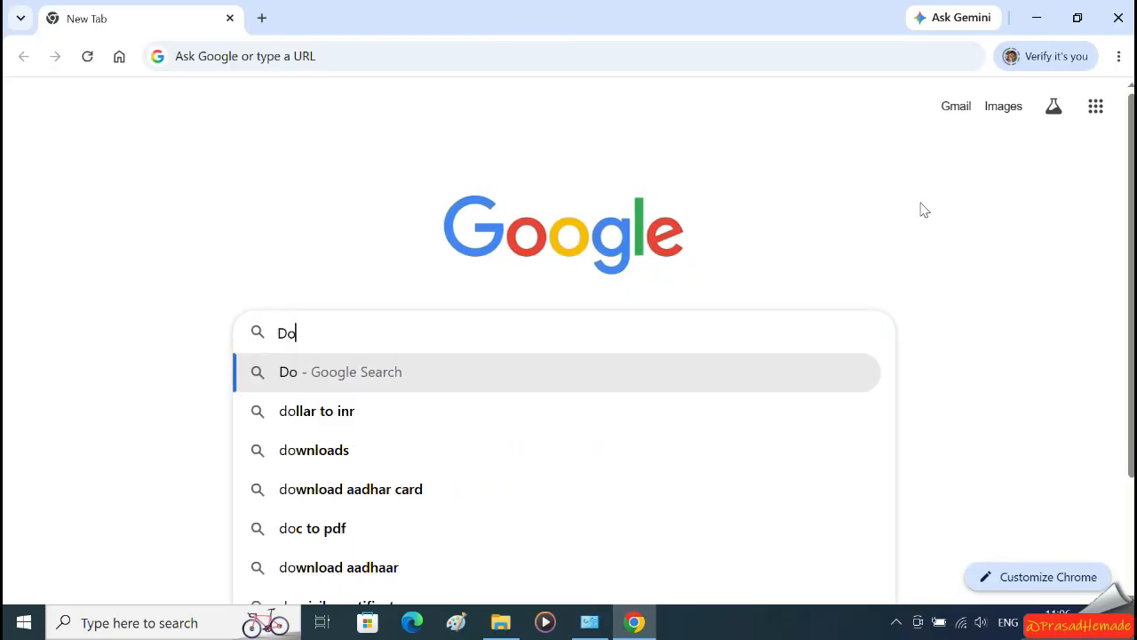
text(wnload inte)
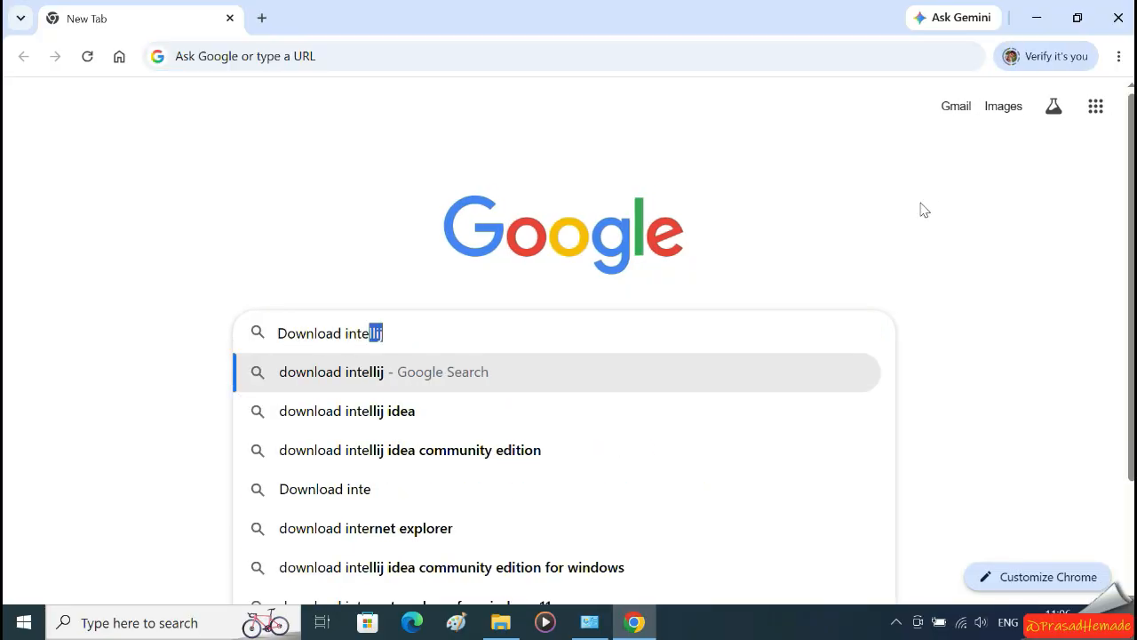
click(393, 413)
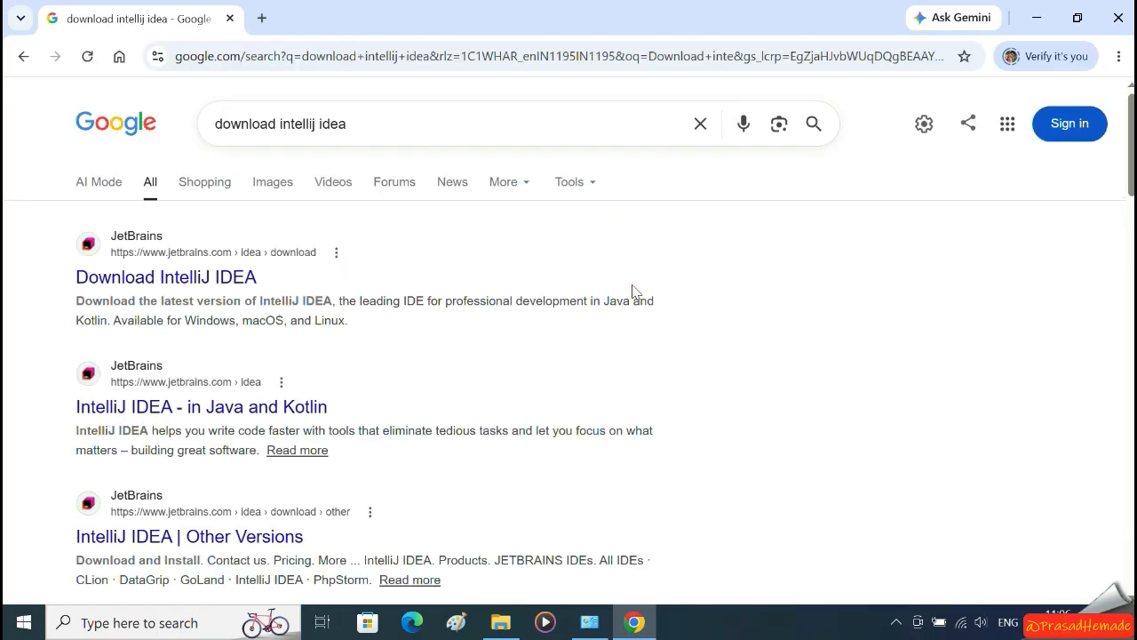
- Open JetBrains' Download IntelliJ IDEA page, accept all cookies and go to the Other versions page
click(313, 274)
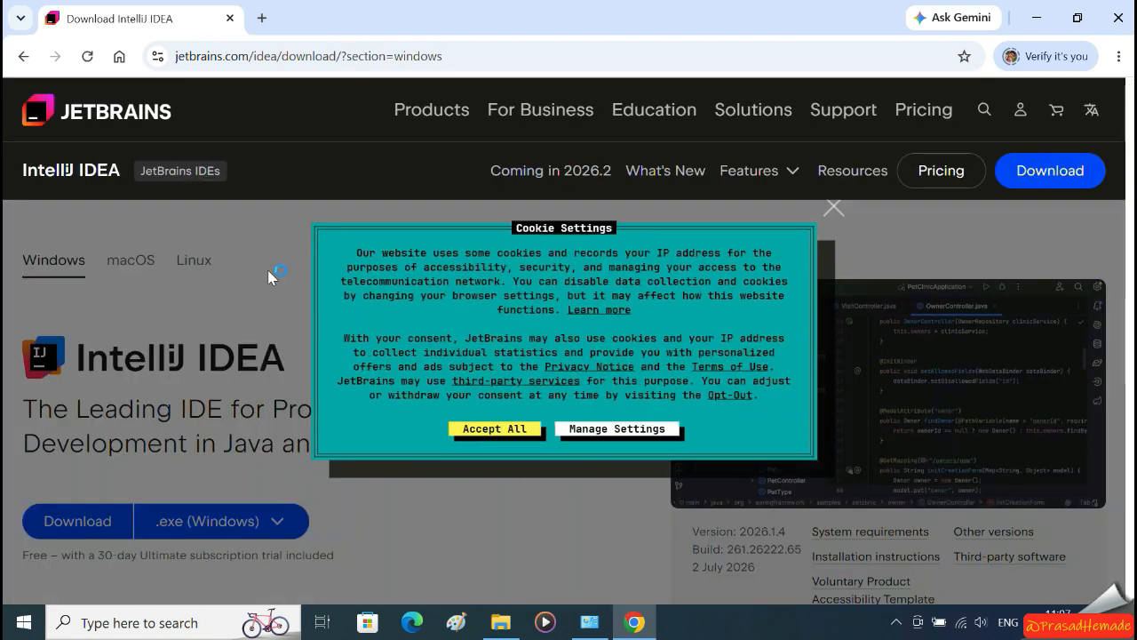
click(494, 430)
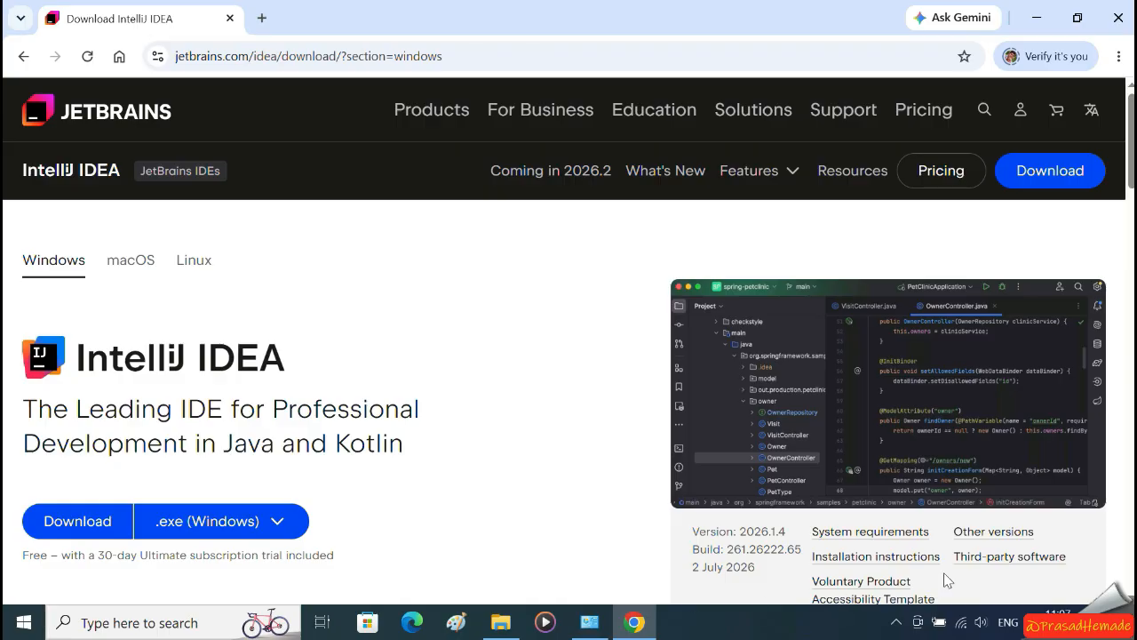
click(993, 536)
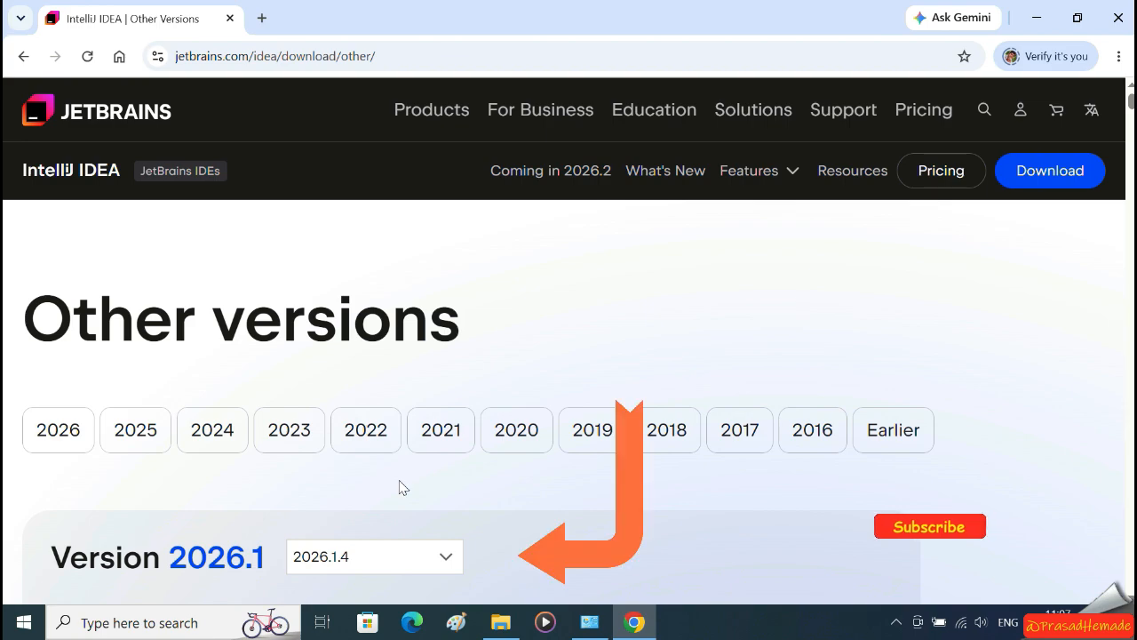
- Examine the IntelliJ IDEA releases from 2026.1 back to 2024.3, comparing their Windows downloads and Ultimate and Community editions
scroll(790, 463, down, 3)
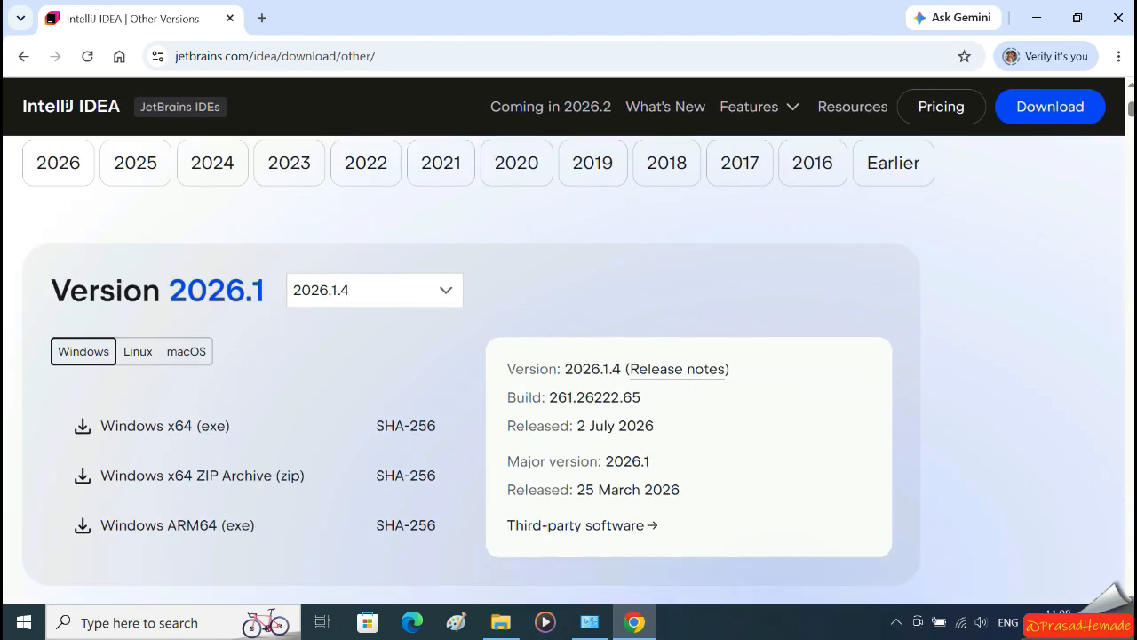
drag(1131, 108, 1131, 127)
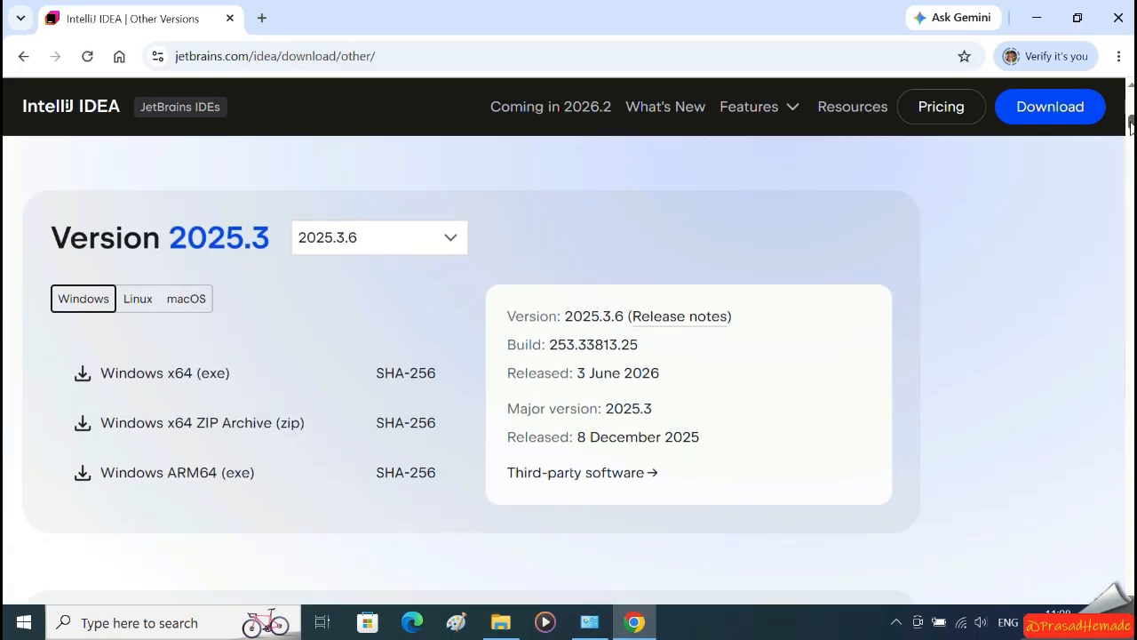
scroll(802, 421, down, 3)
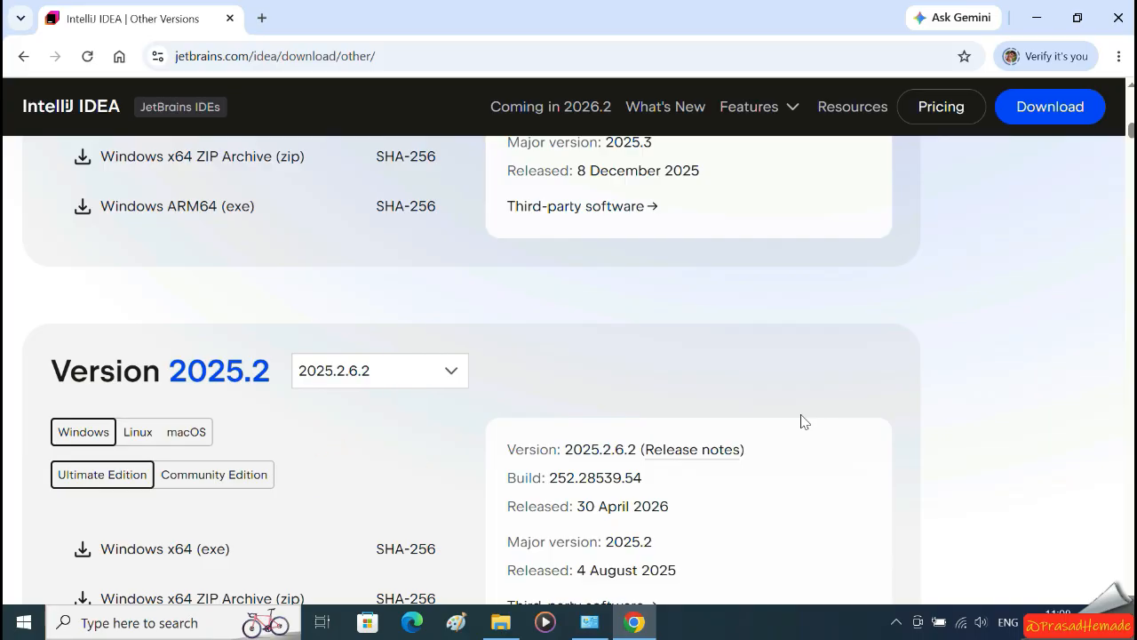
scroll(800, 421, down, 3)
scroll(621, 410, down, 3)
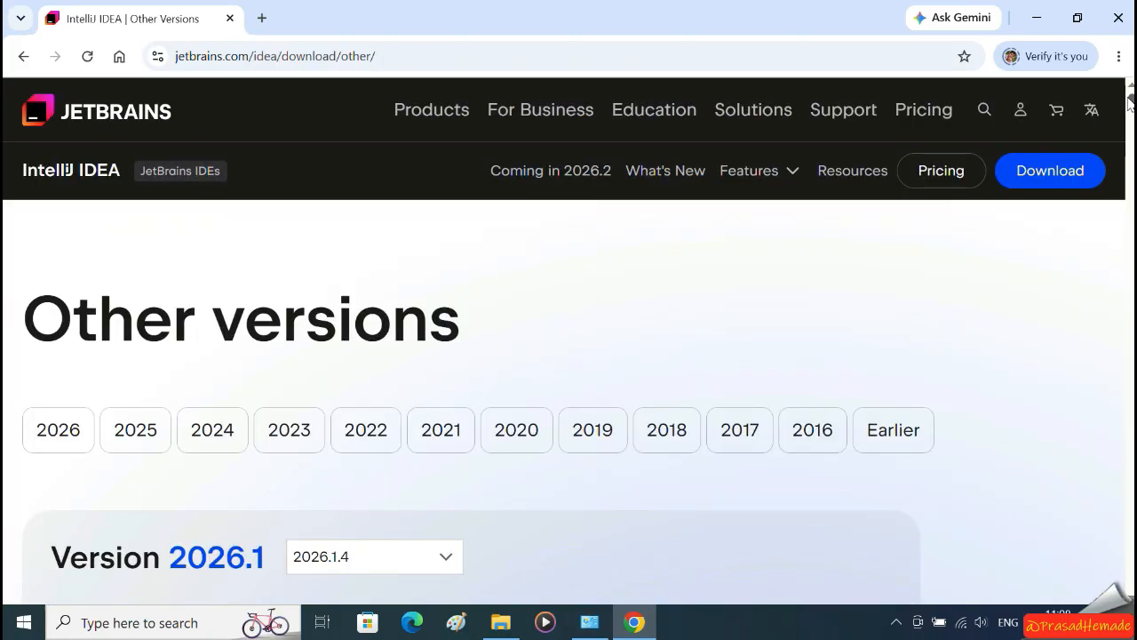
drag(1130, 104, 1126, 116)
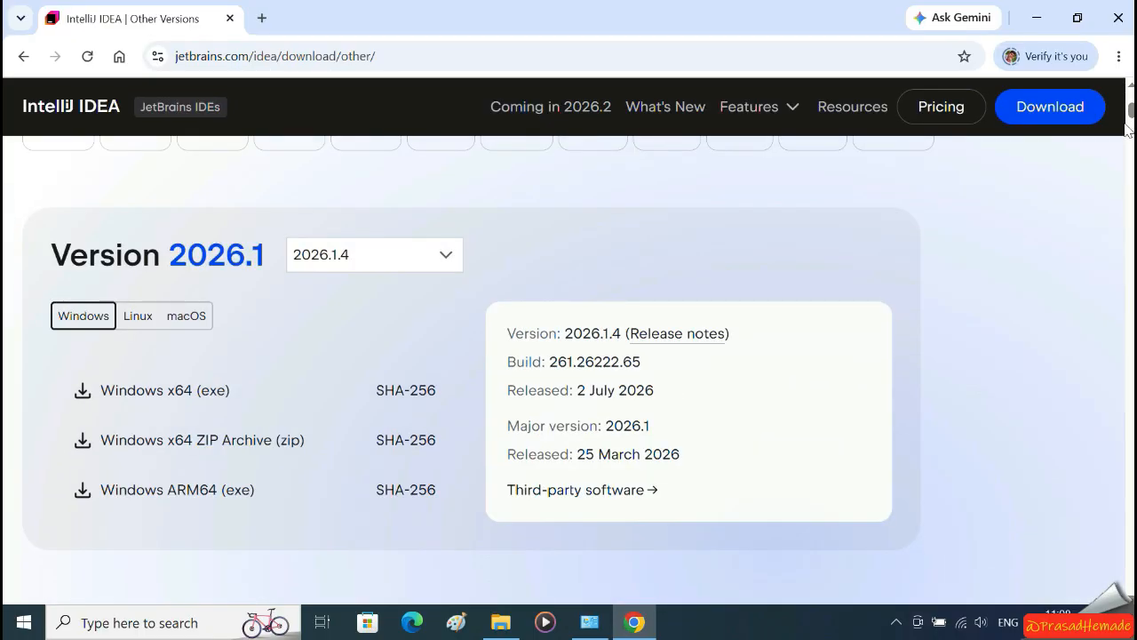
scroll(1130, 118, down, 1)
scroll(1131, 118, down, 10)
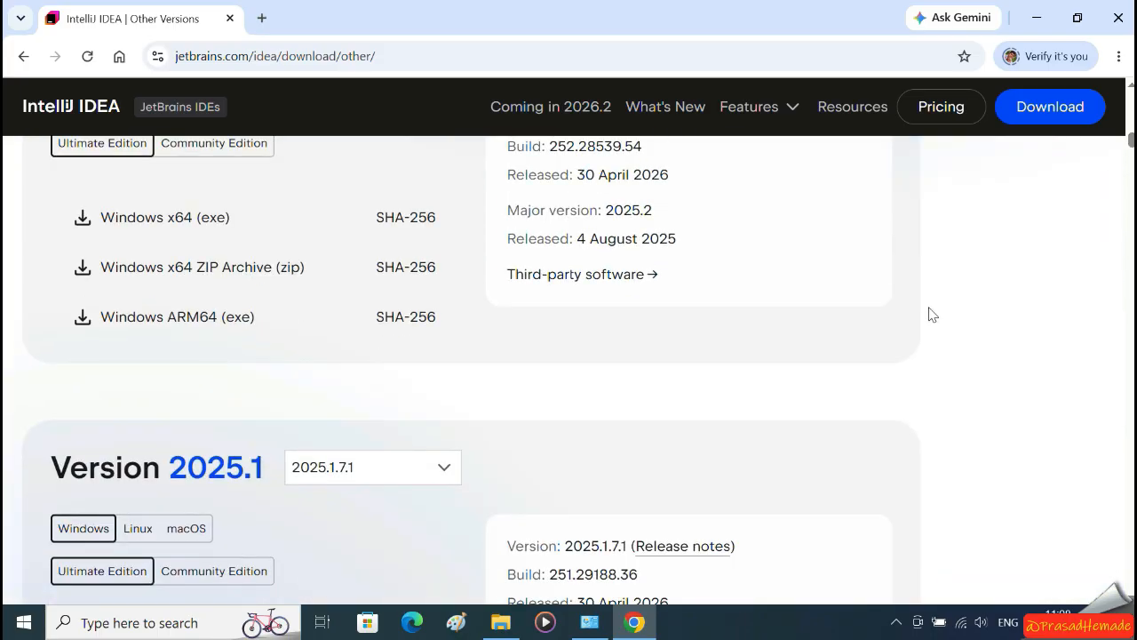
scroll(796, 369, down, 1)
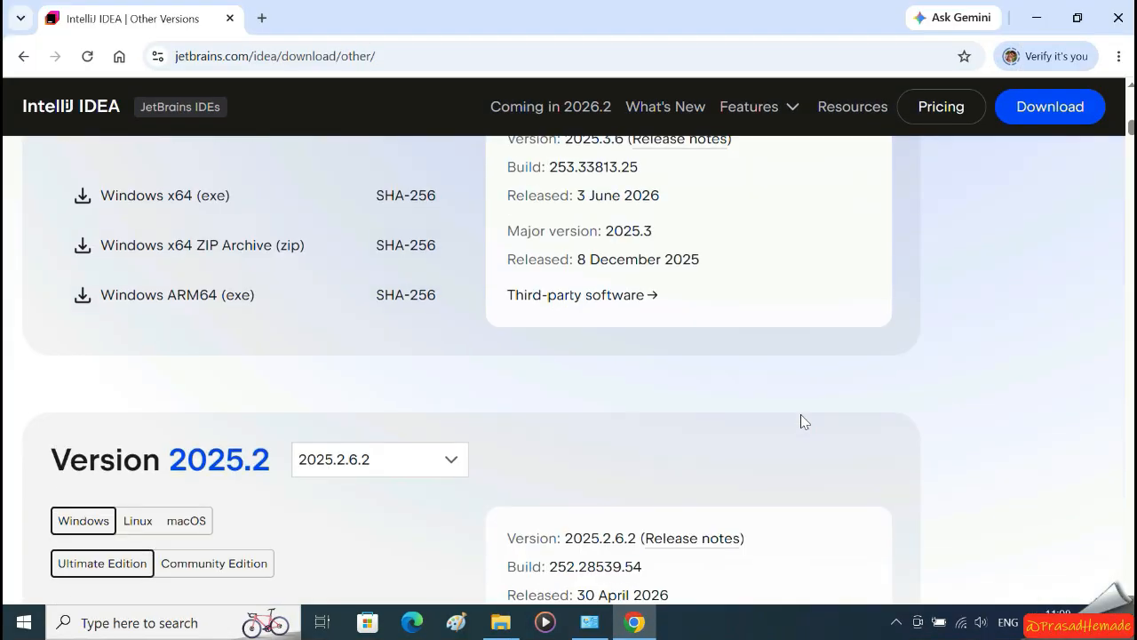
scroll(801, 416, down, 1)
key(Tab)
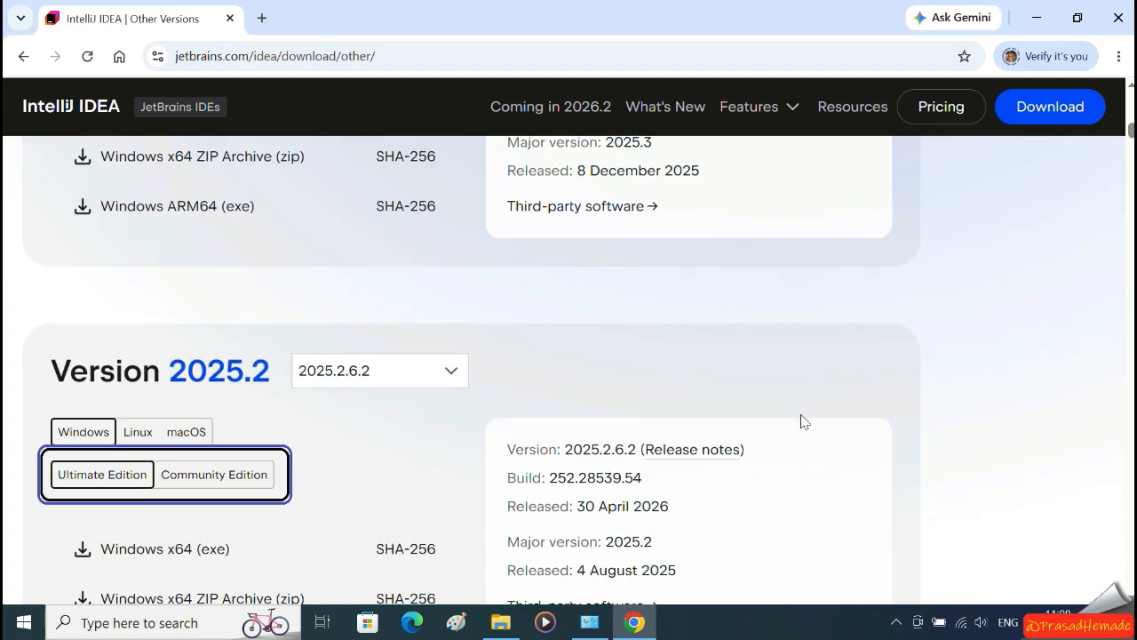
scroll(798, 404, down, 6)
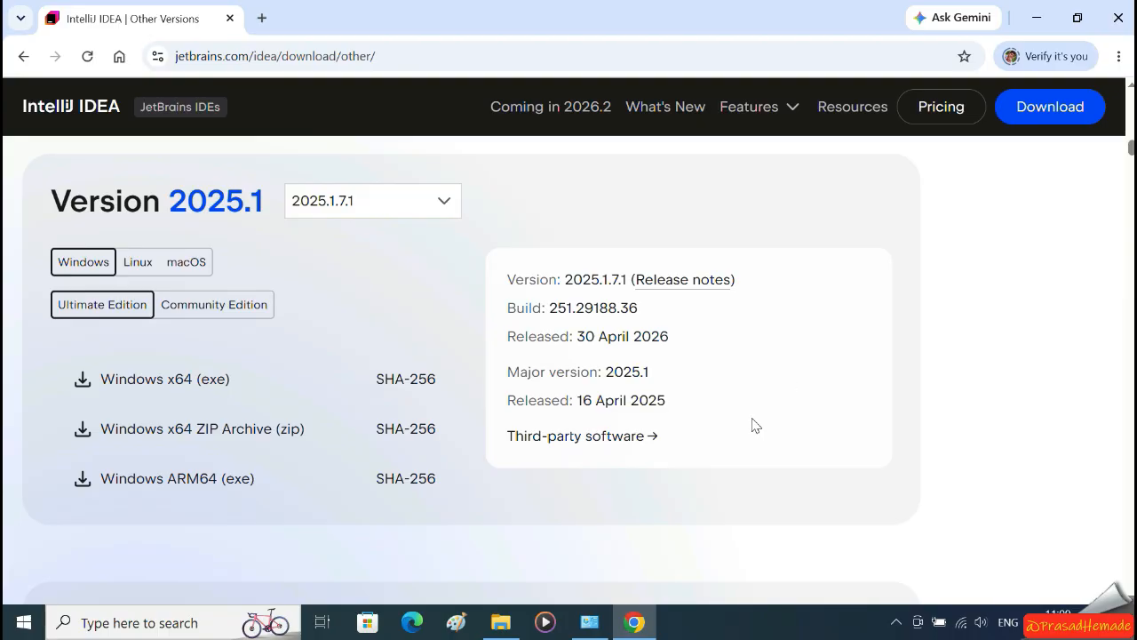
scroll(752, 429, down, 3)
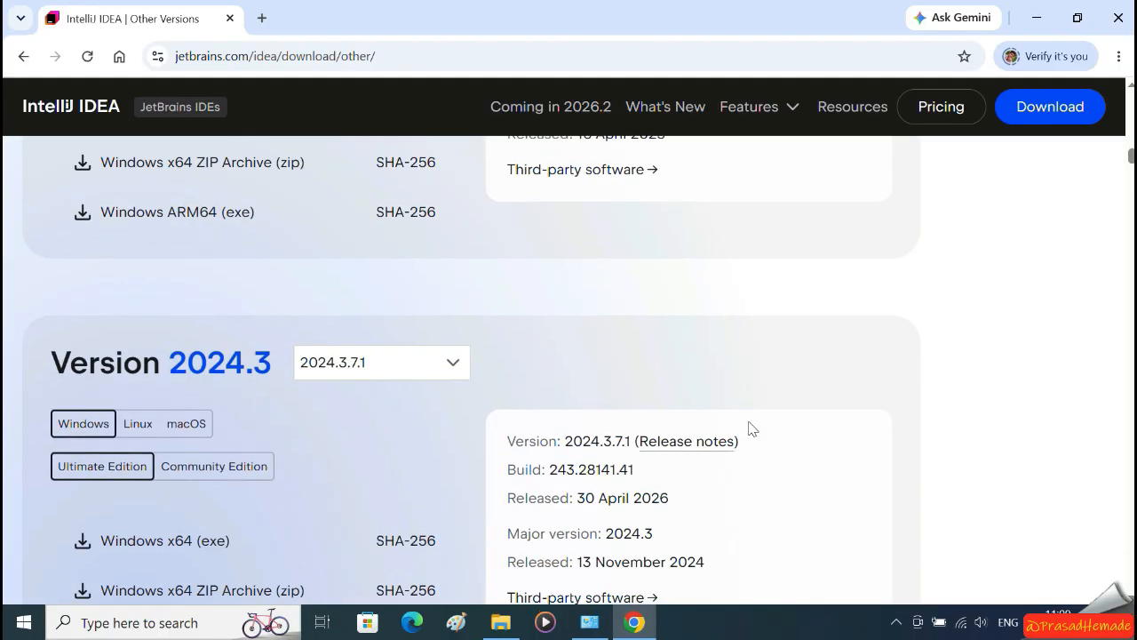
scroll(752, 429, up, 3)
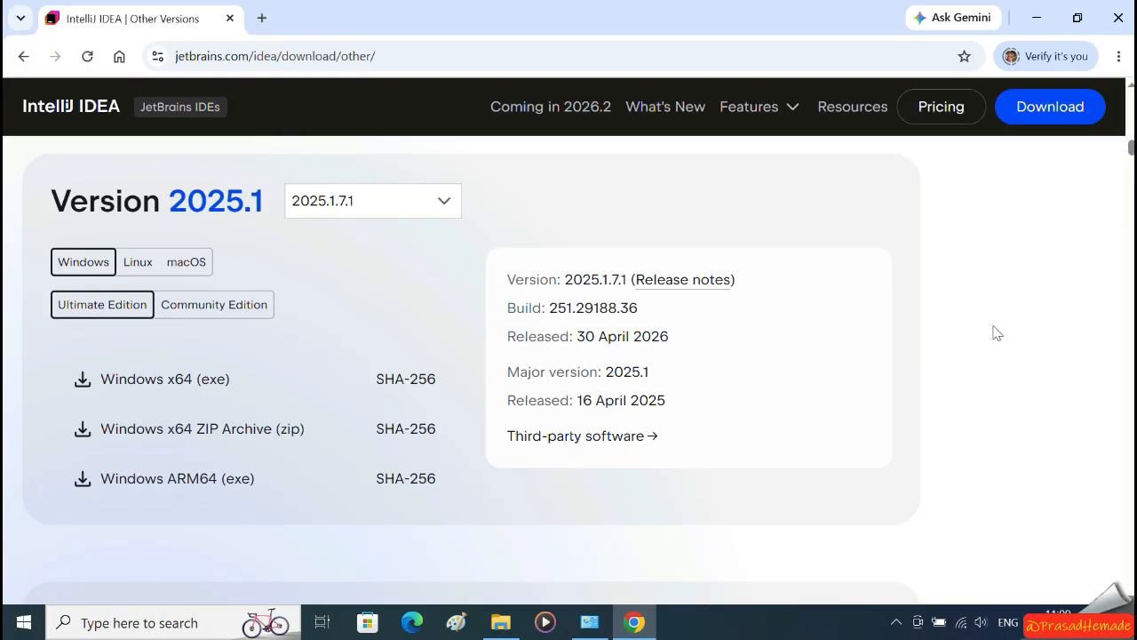
scroll(1078, 144, up, 15)
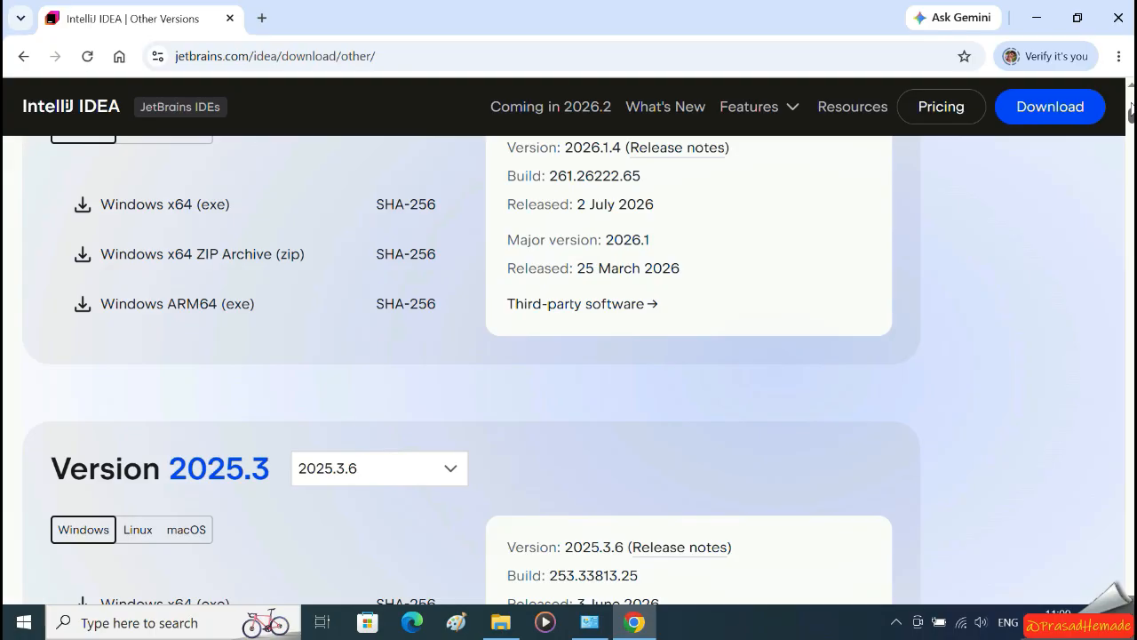
scroll(743, 374, down, 2)
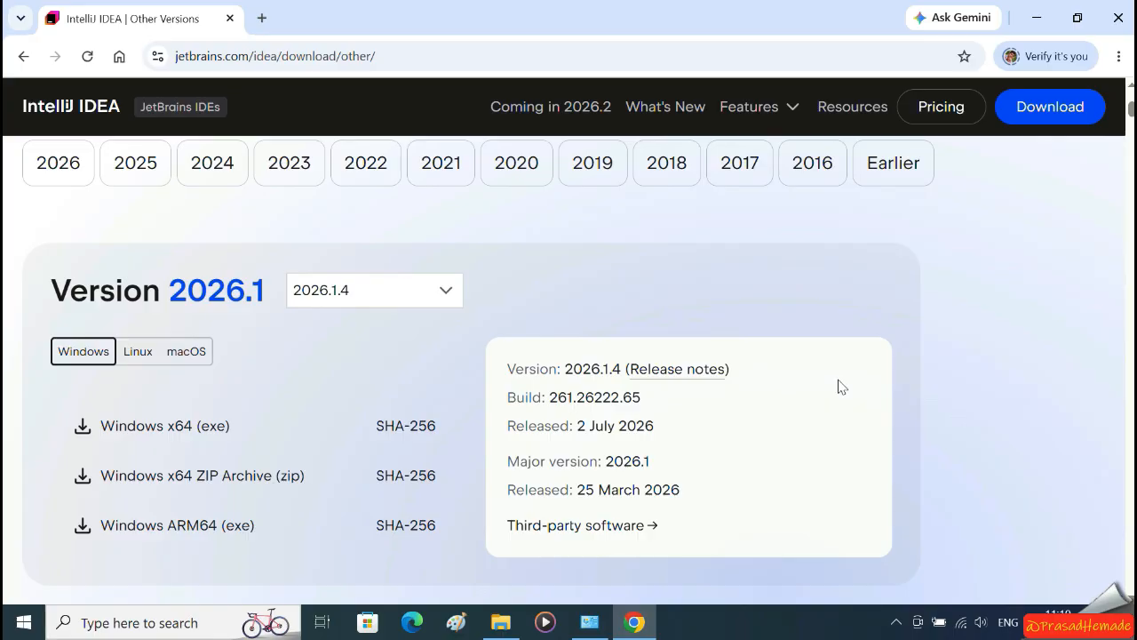
scroll(840, 387, down, 10)
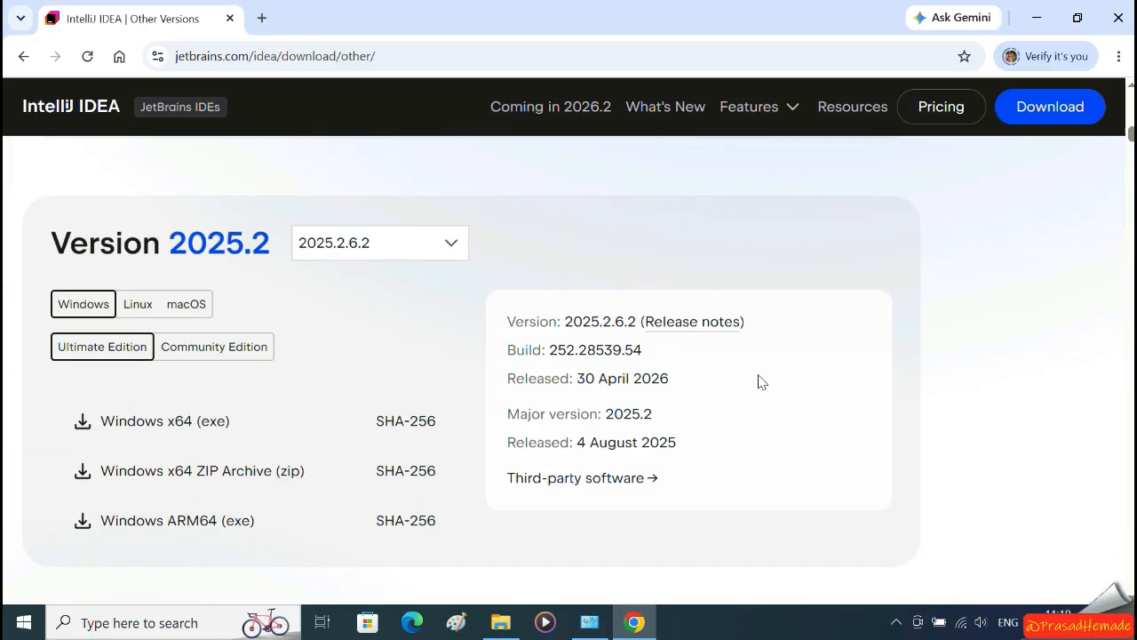
scroll(757, 383, up, 3)
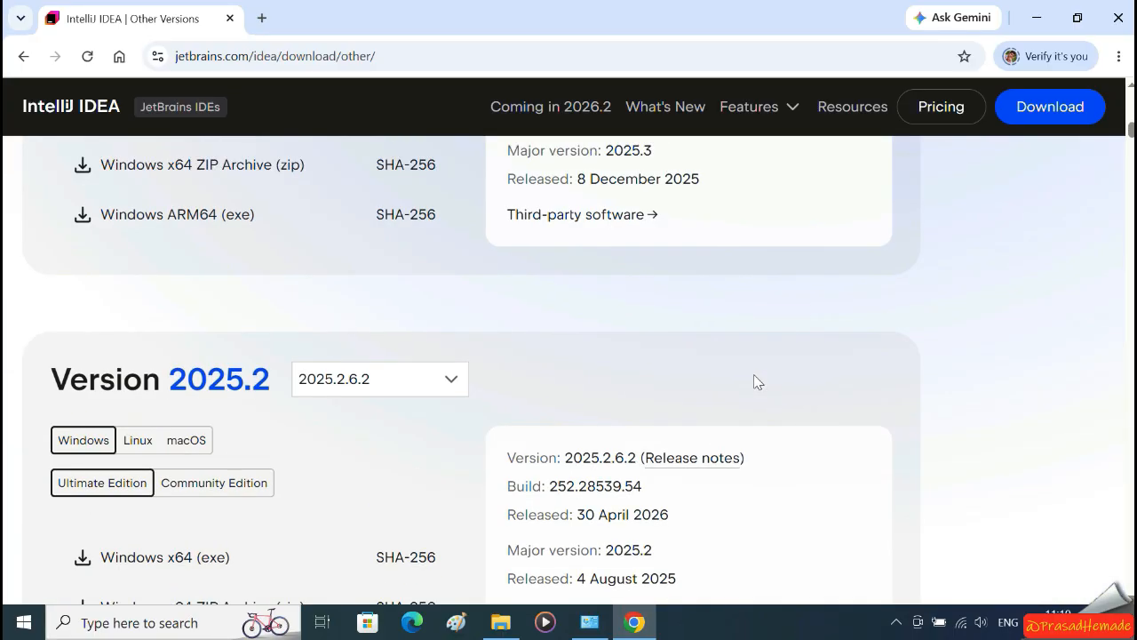
scroll(755, 382, down, 1)
scroll(905, 341, up, 5)
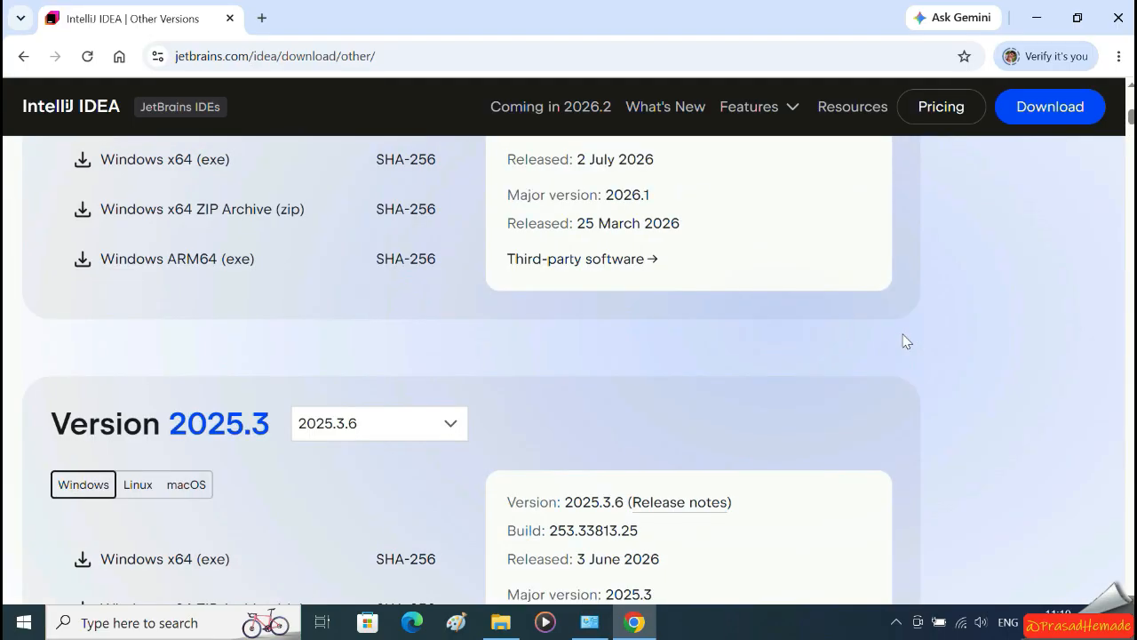
scroll(906, 342, down, 1)
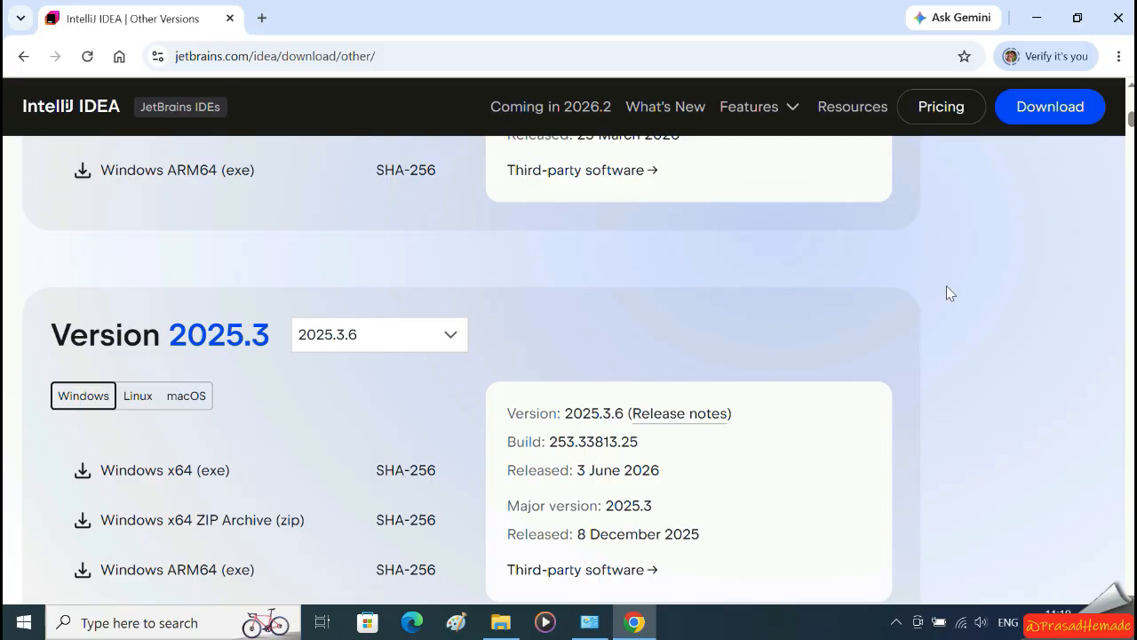
scroll(947, 295, up, 4)
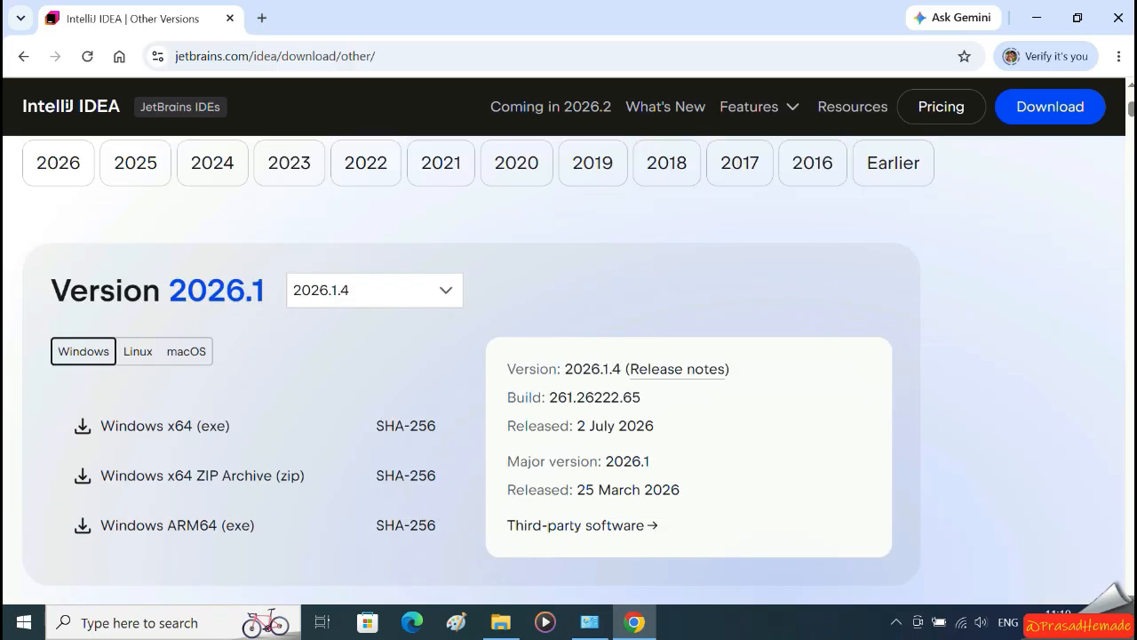
- Download the Windows x64 (exe) installer of IntelliJ IDEA 2026.1.4 and show the file in its Downloads folder
click(168, 430)
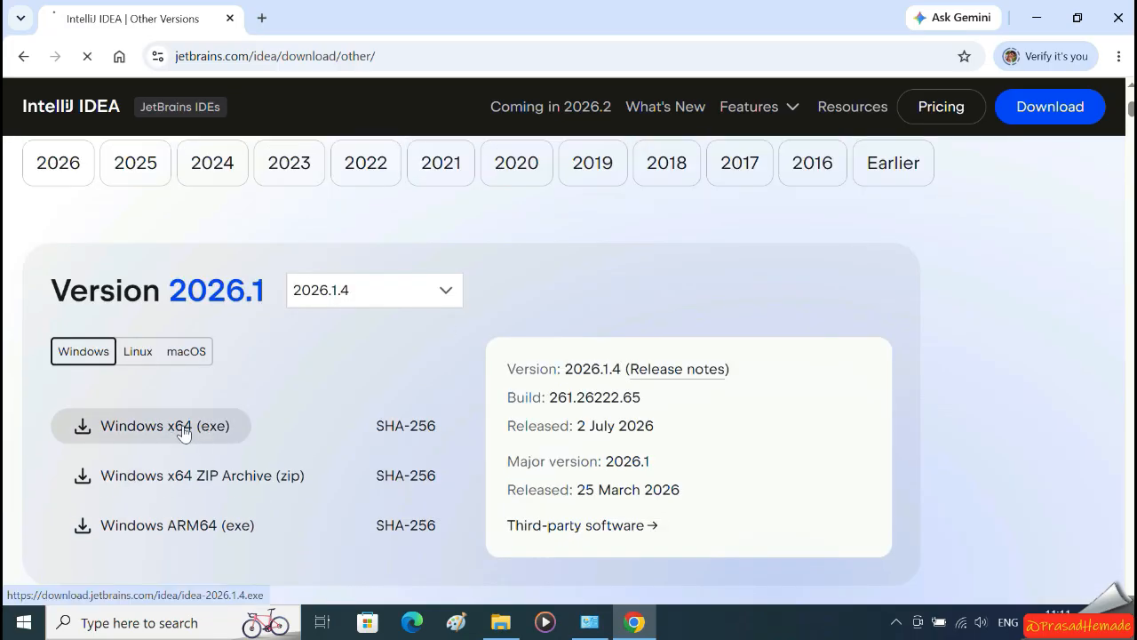
click(973, 60)
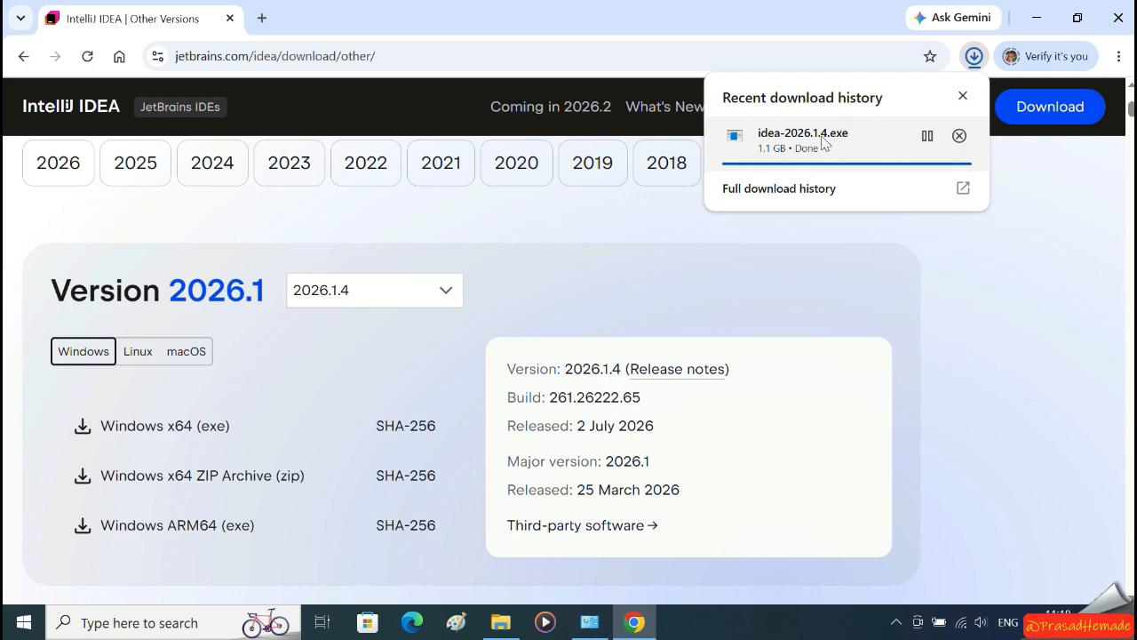
click(929, 135)
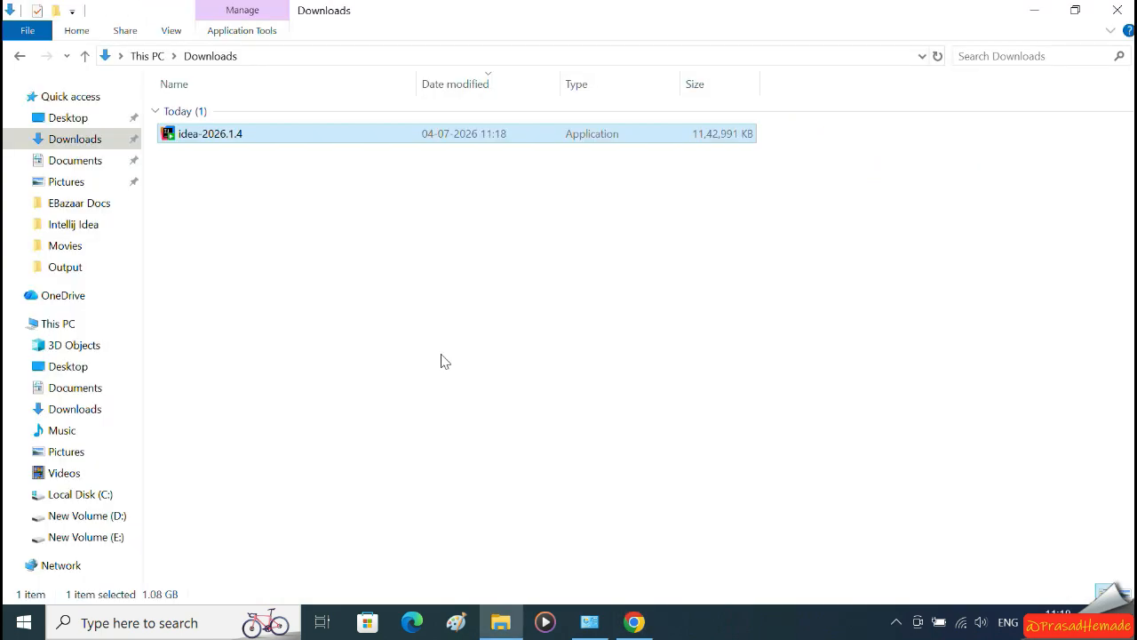
- Run the idea-2026.1.4 installer as administrator and continue past the setup's welcome page
right_click(238, 135)
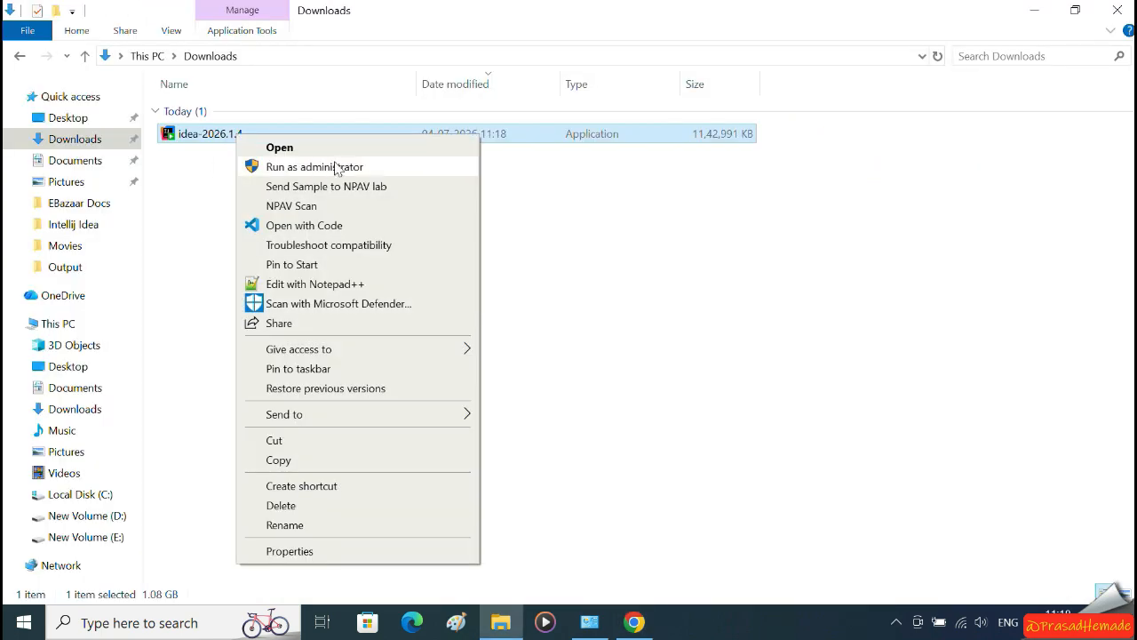
click(352, 173)
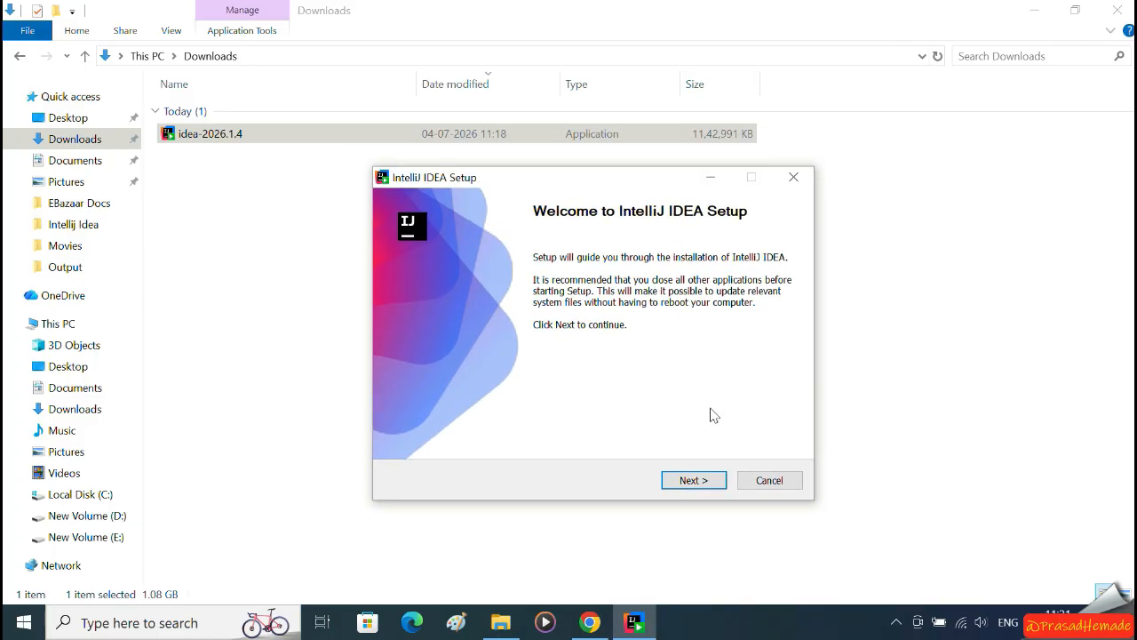
click(693, 480)
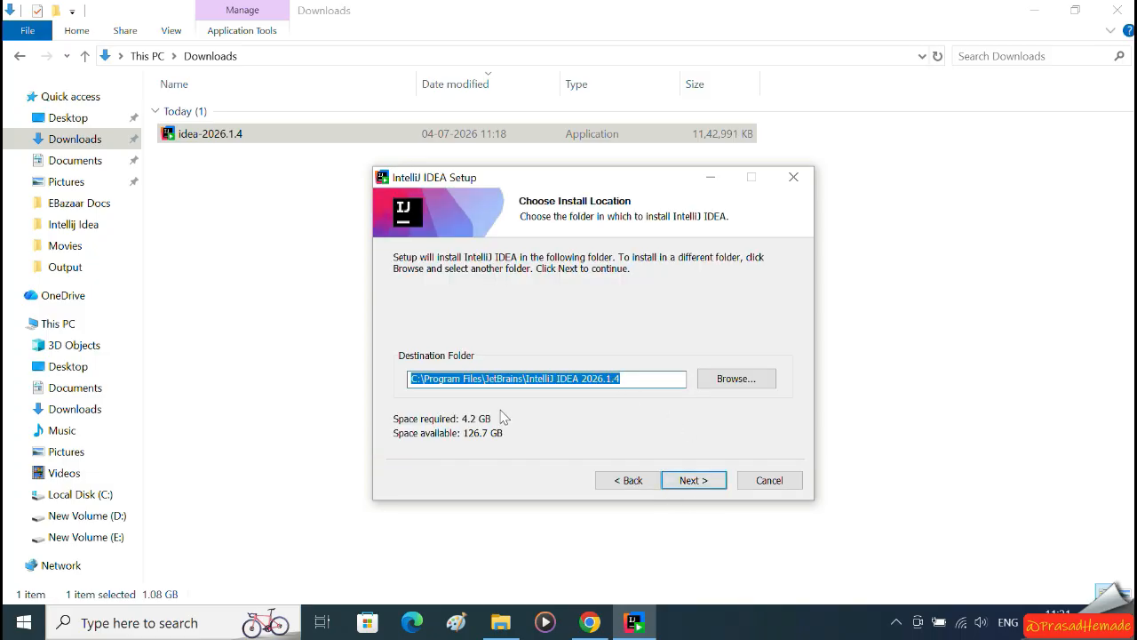
- Accept the default destination folder, enable the IntelliJ IDEA desktop shortcut, and start the installation with the JetBrains Start menu folder
click(697, 481)
click(406, 293)
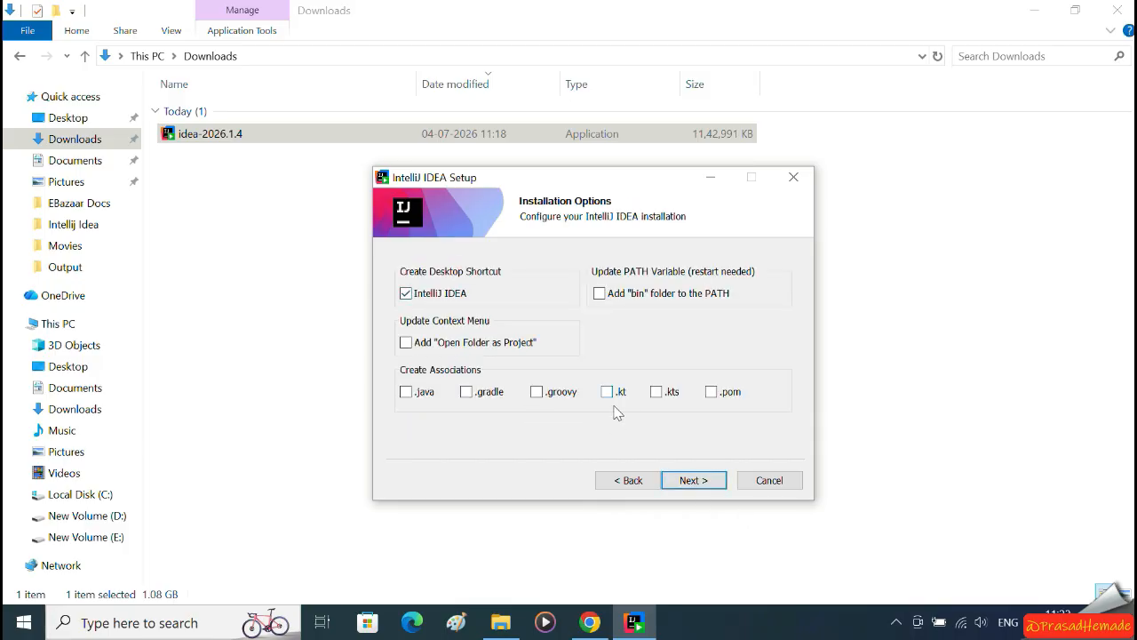
click(691, 479)
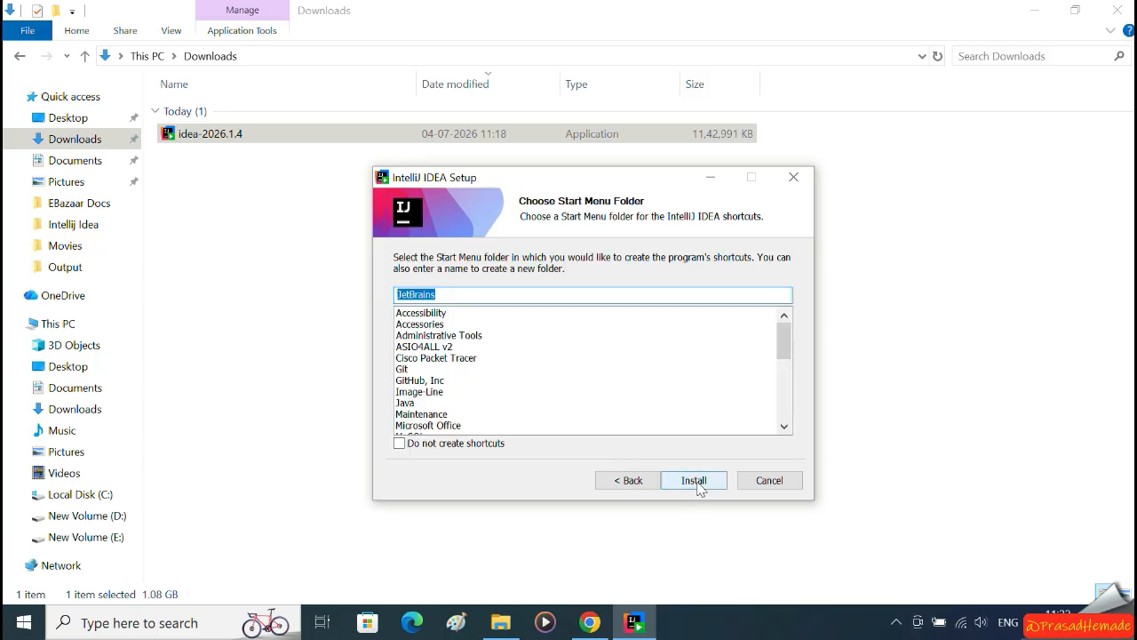
click(694, 482)
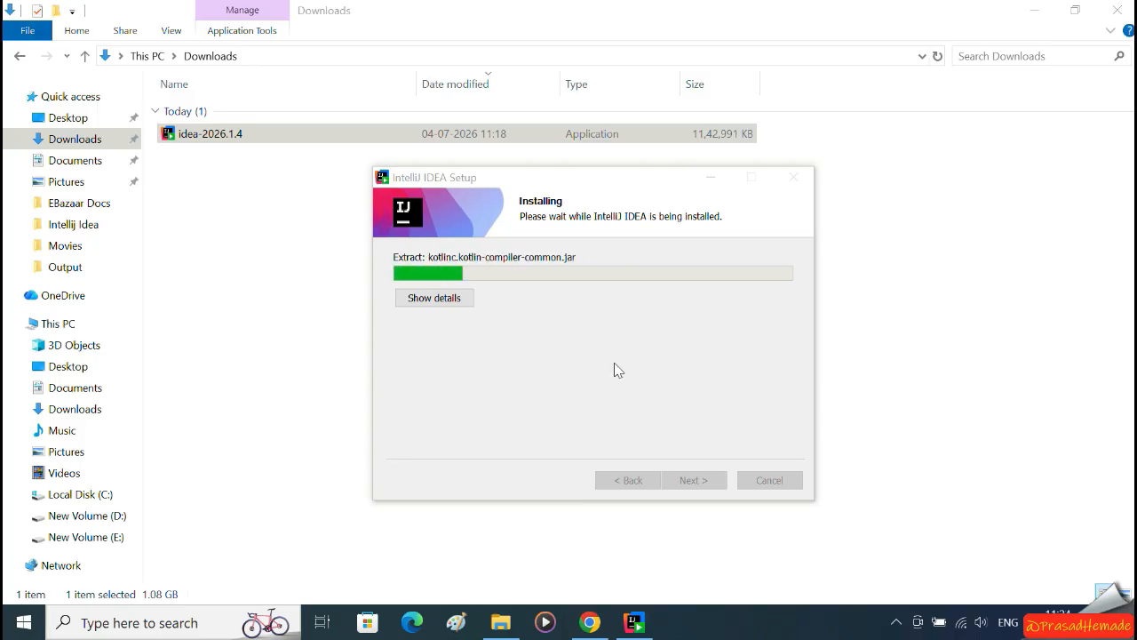
- Finish the IntelliJ IDEA setup without running the program, and minimize the Downloads folder window
click(930, 289)
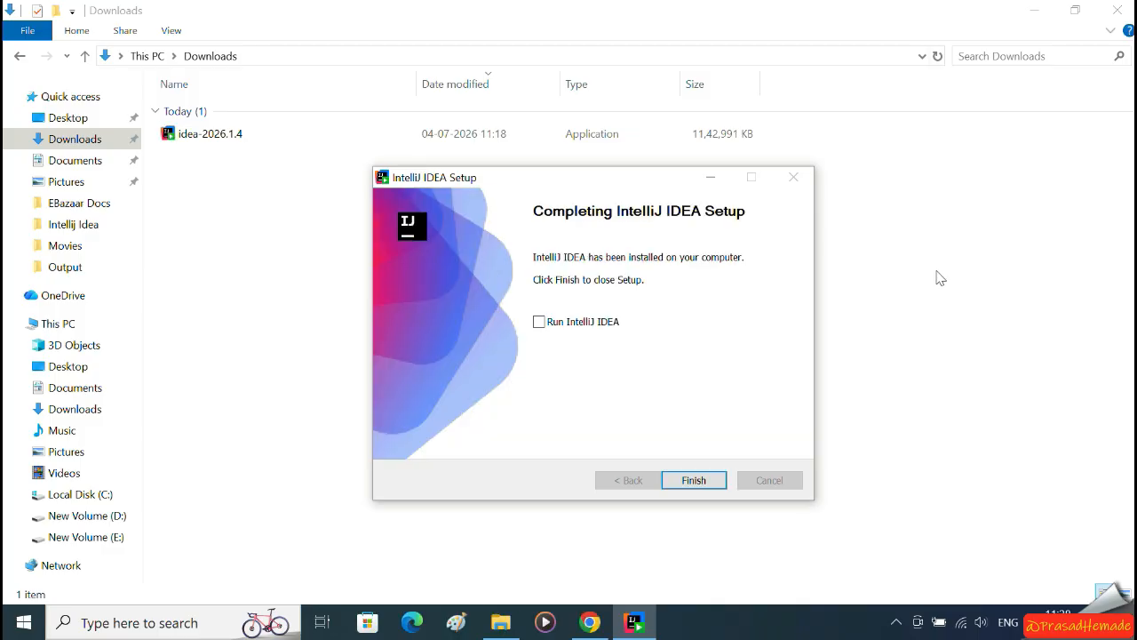
click(695, 483)
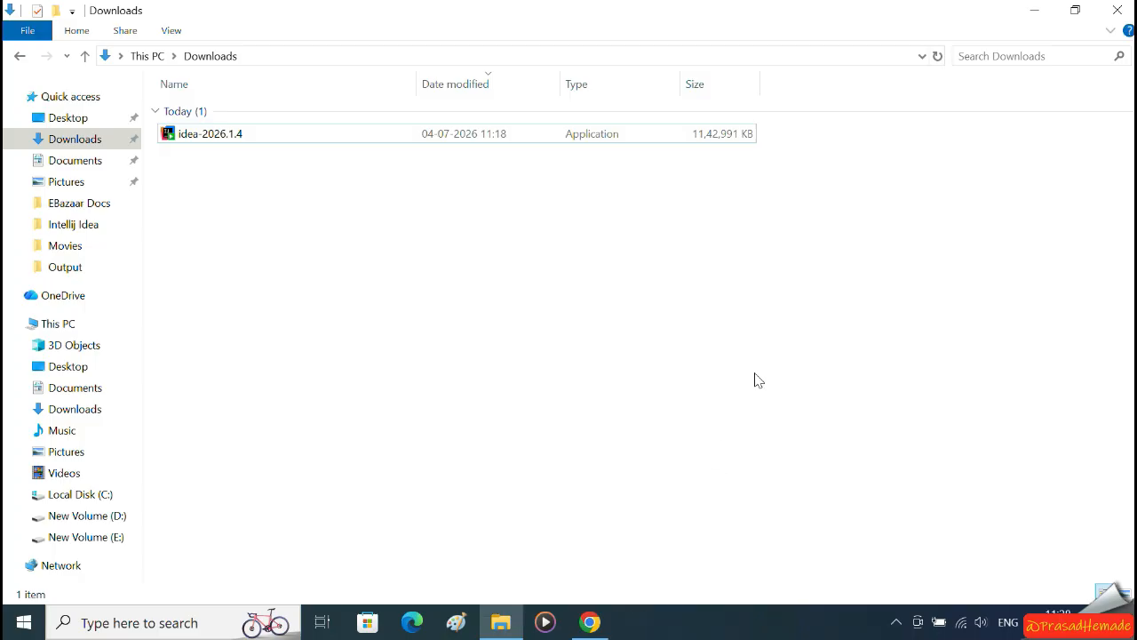
click(1034, 9)
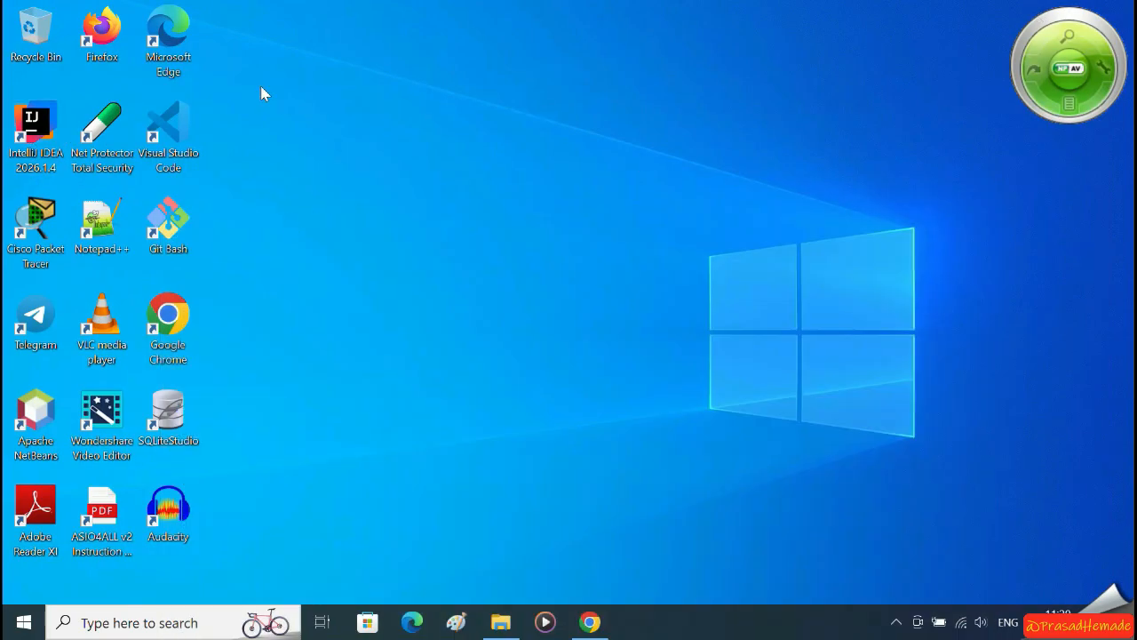
- Launch IntelliJ IDEA 2026.1.4 with firewall access on private and public networks, and skip the settings import
double_click(35, 127)
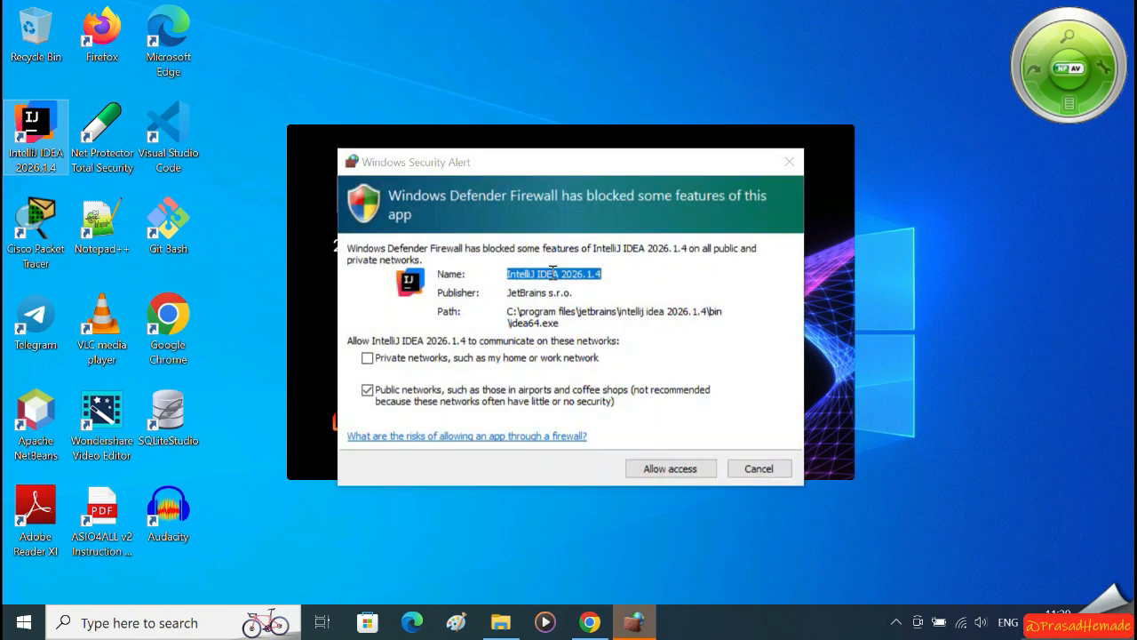
click(367, 359)
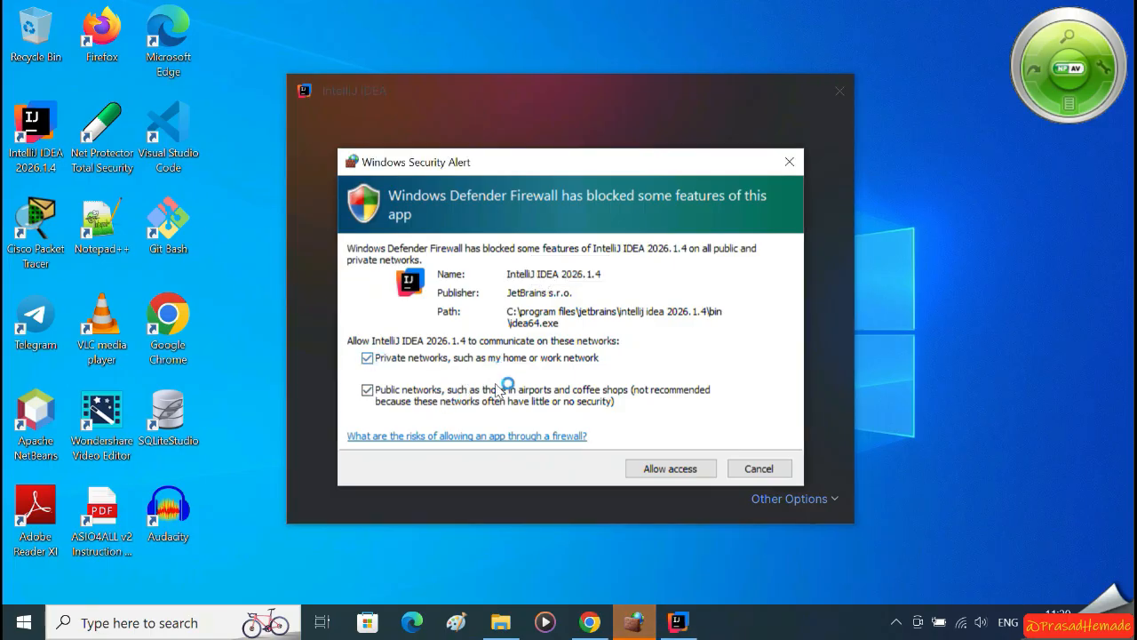
click(664, 471)
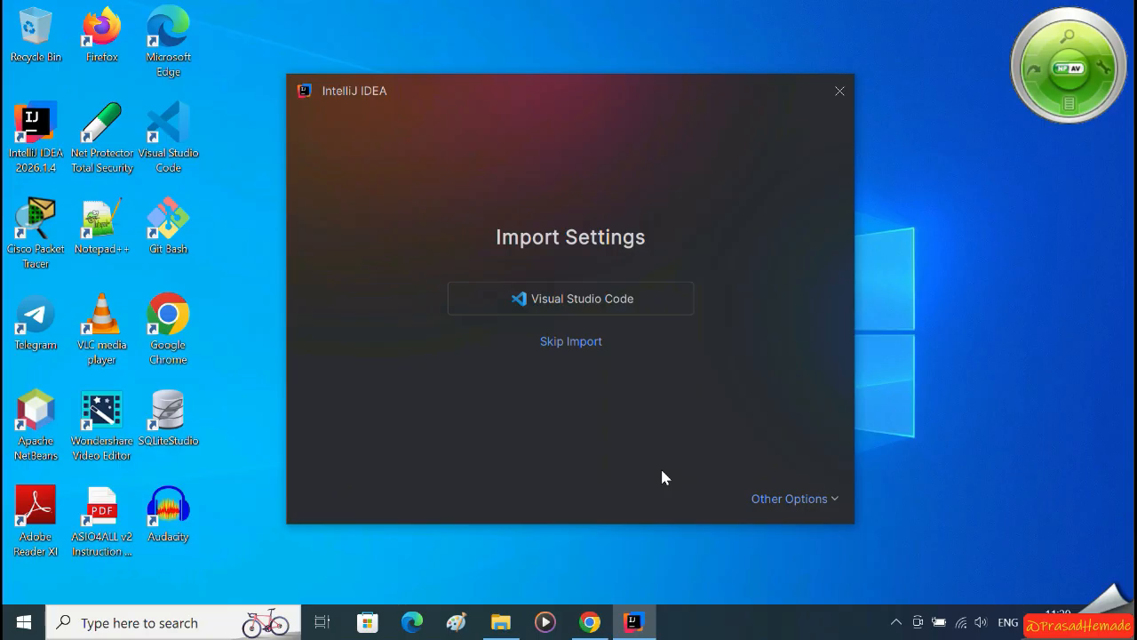
click(581, 349)
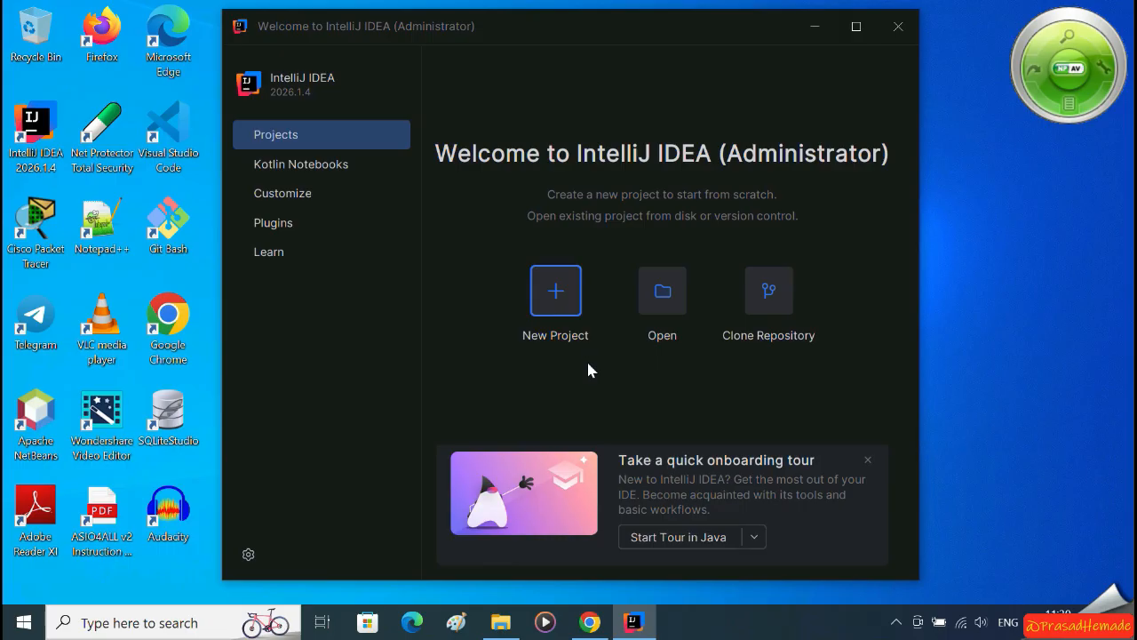
click(856, 26)
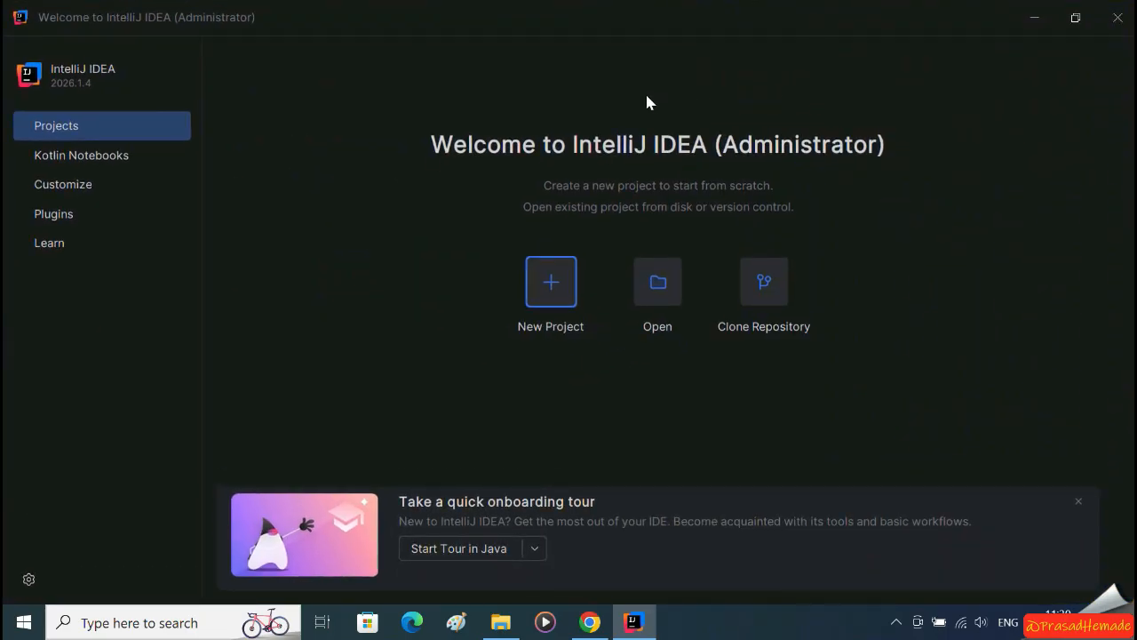
- Start a new Java project, and in File Explorer create and open a folder named "Intellij Projects" on New Volume (E:)
click(548, 321)
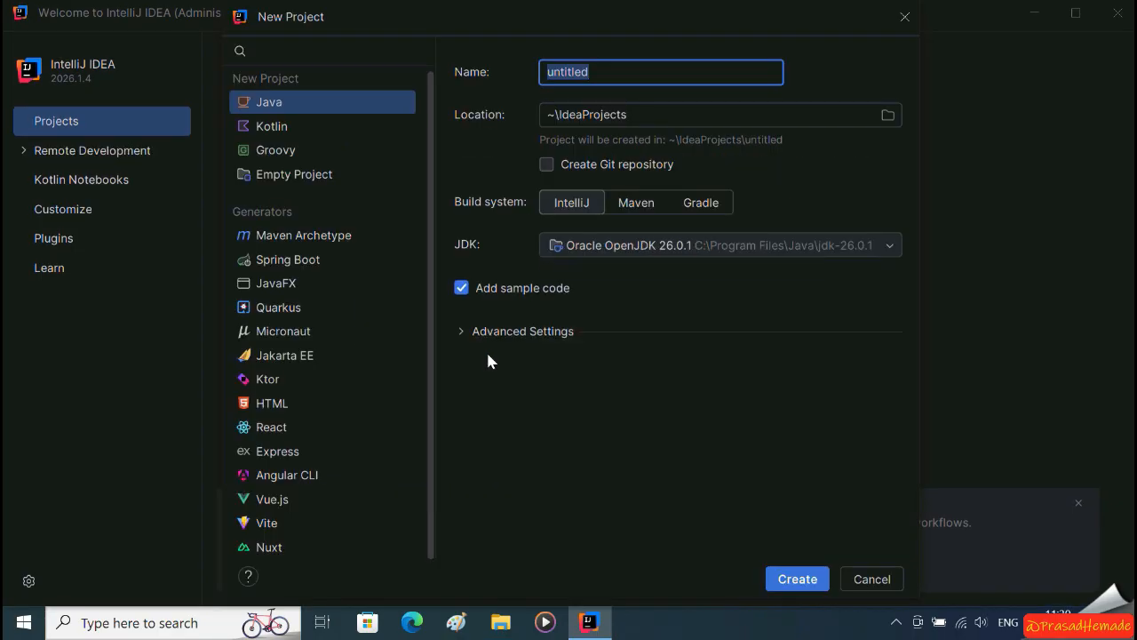
click(503, 621)
click(85, 537)
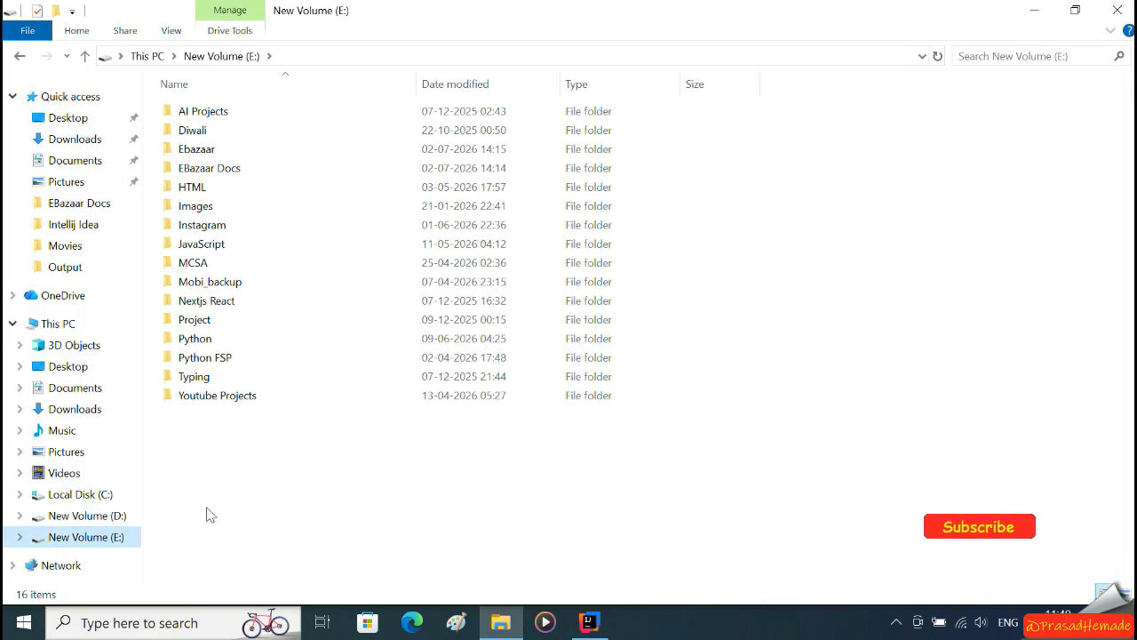
right_click(298, 471)
mouse_move(432, 431)
click(573, 227)
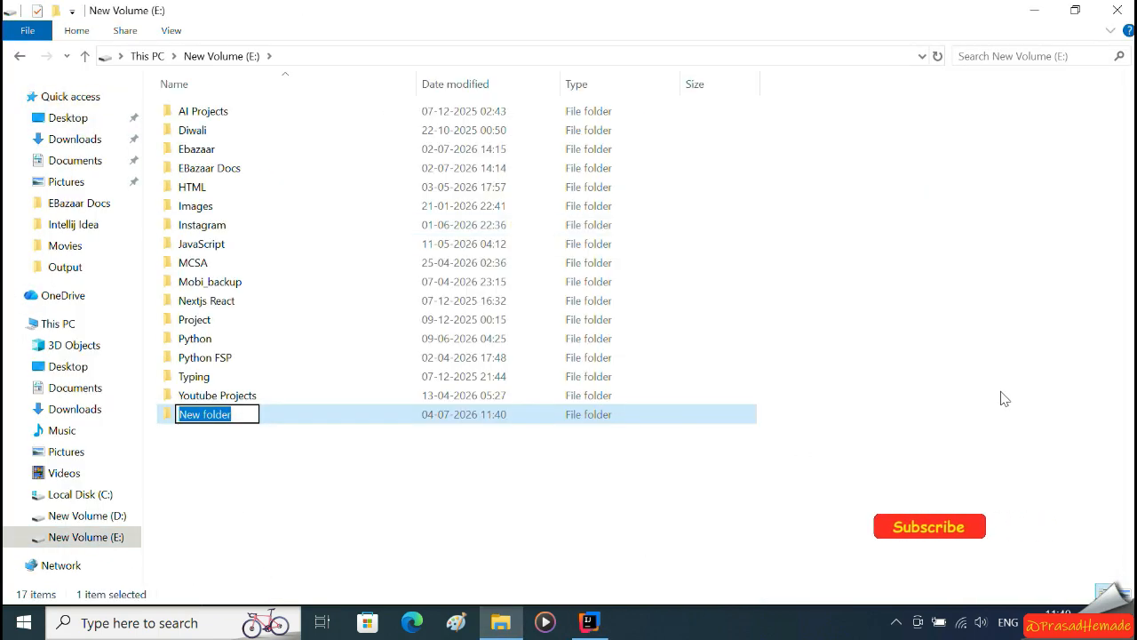
text(Intellij Projects)
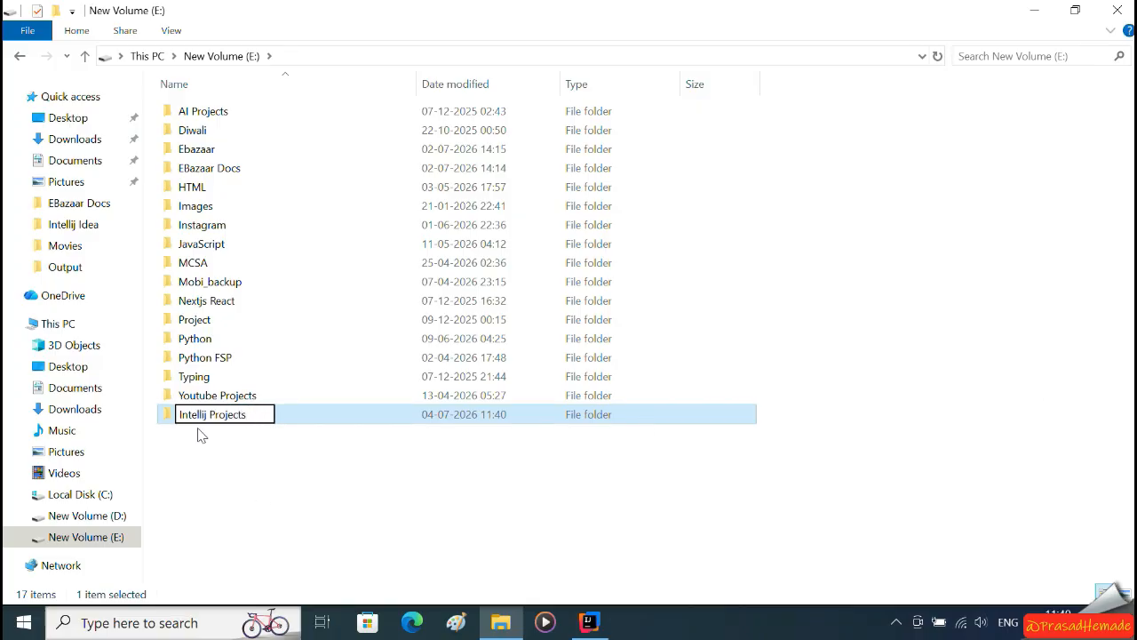
key(Return)
double_click(239, 414)
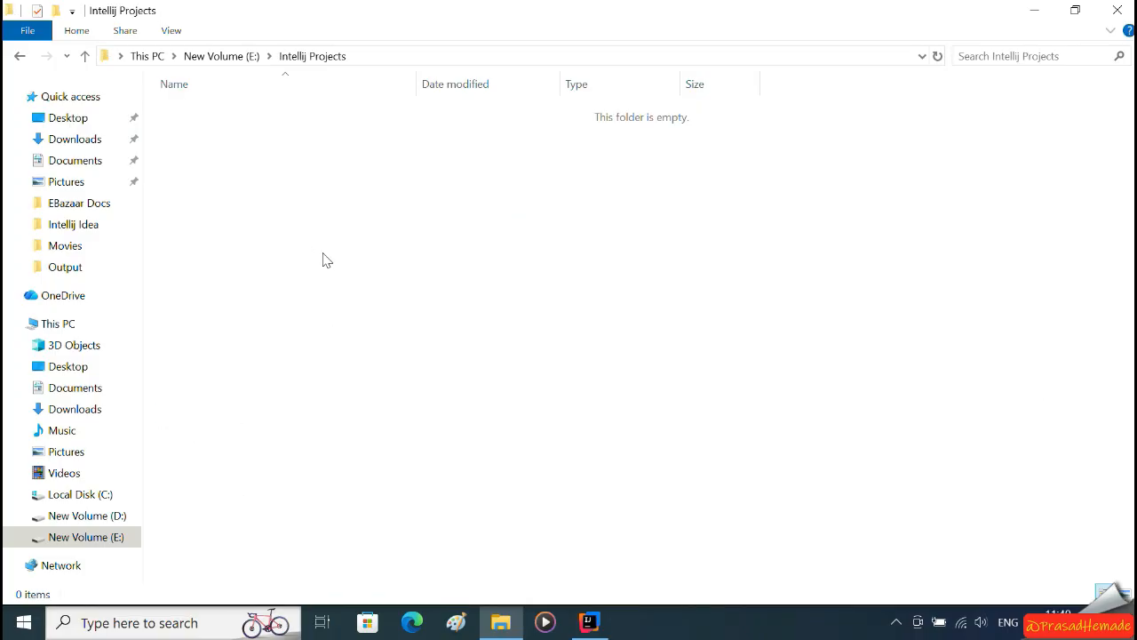
click(362, 56)
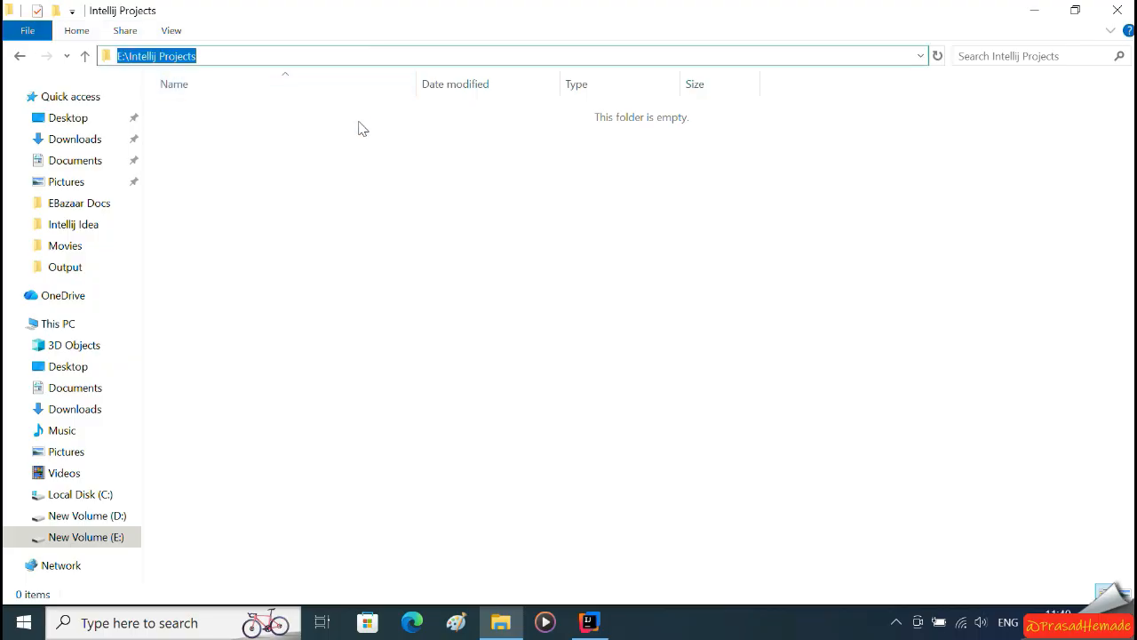
click(1036, 12)
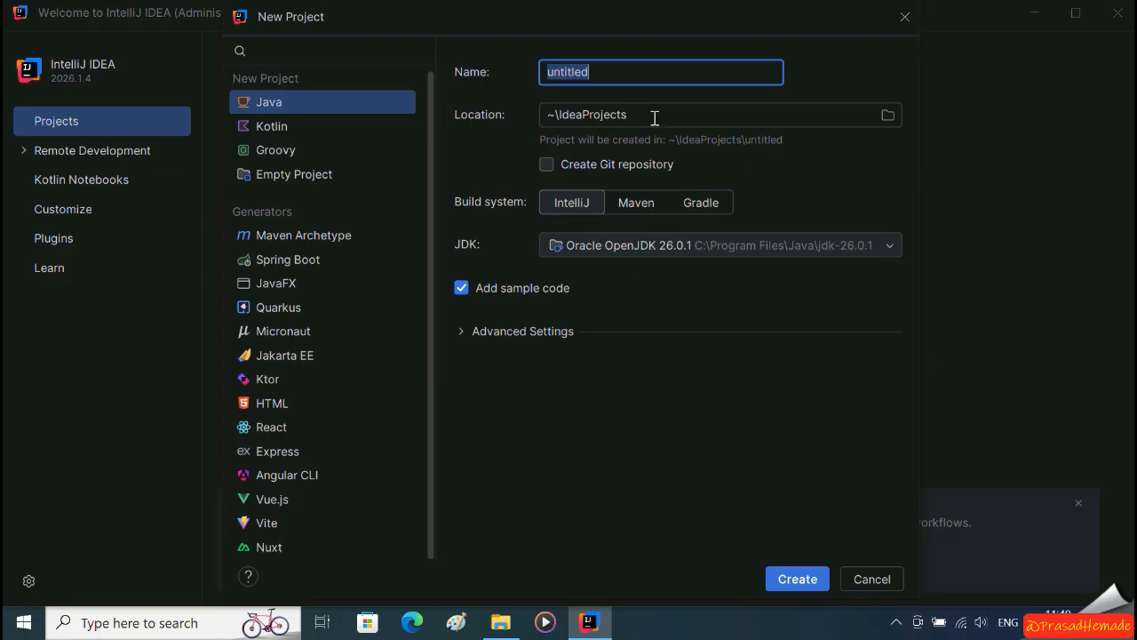
- Set the new project's location to the folder E:\Intellij Projects
click(602, 111)
click(887, 114)
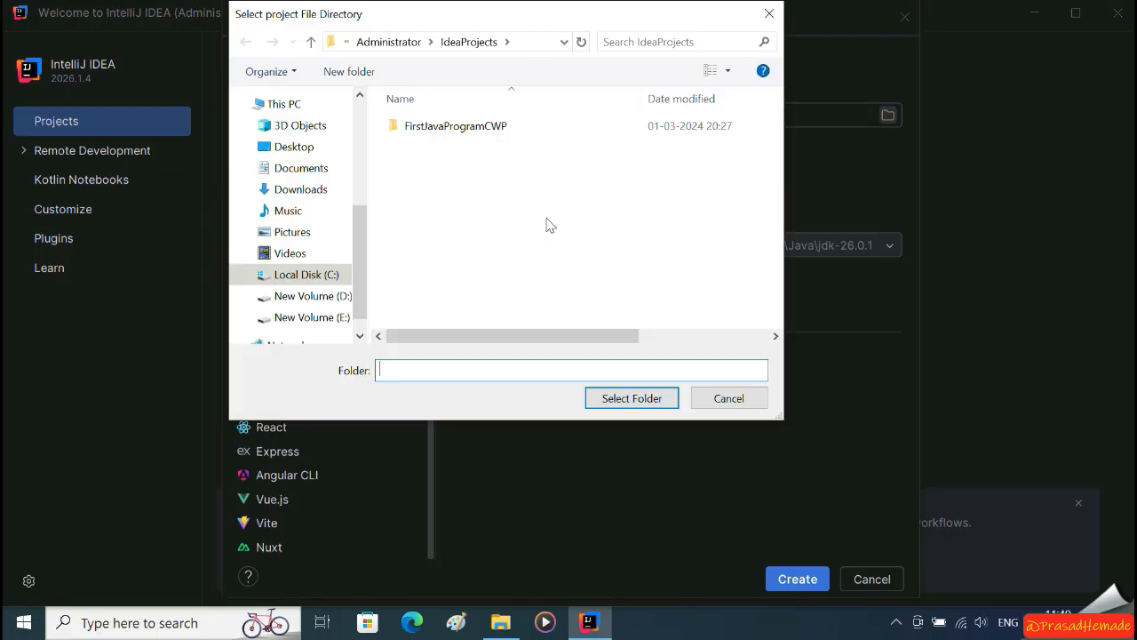
click(336, 313)
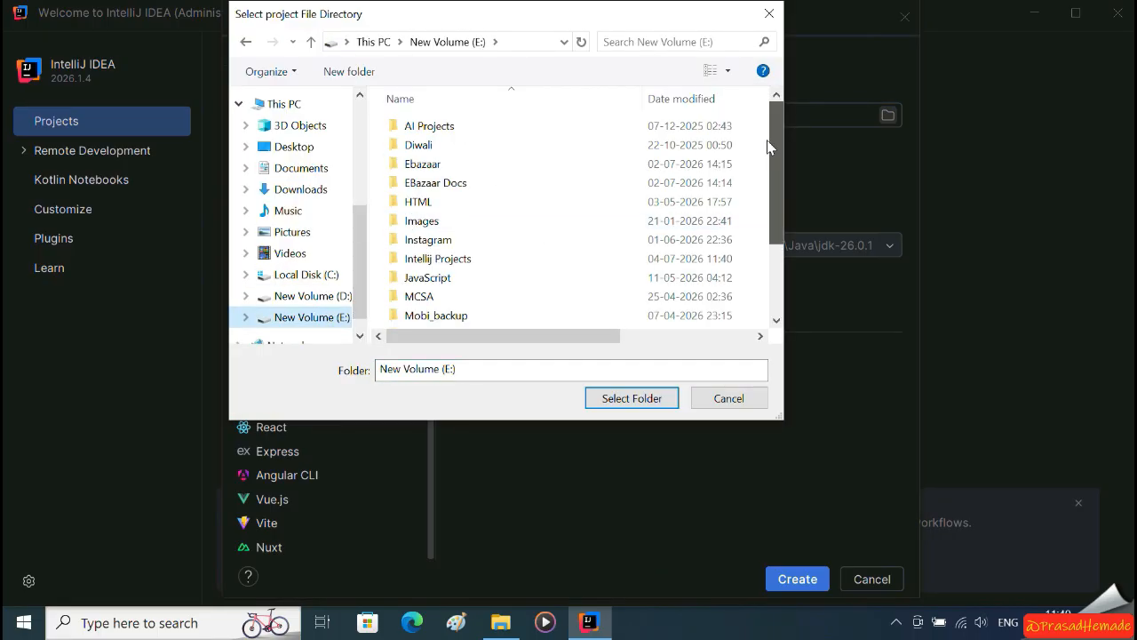
click(449, 259)
click(632, 398)
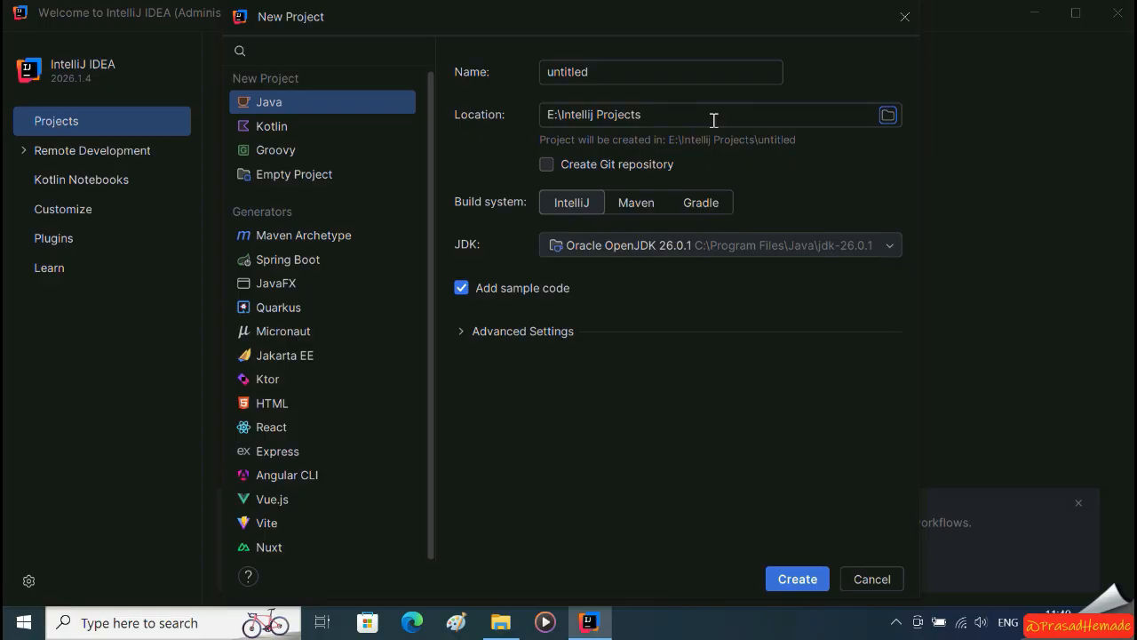
- Name the project "Intellij setup", expand its advanced settings, and create it with the IntelliJ build system and sample code
click(654, 70)
double_click(584, 72)
text(Intellij setup)
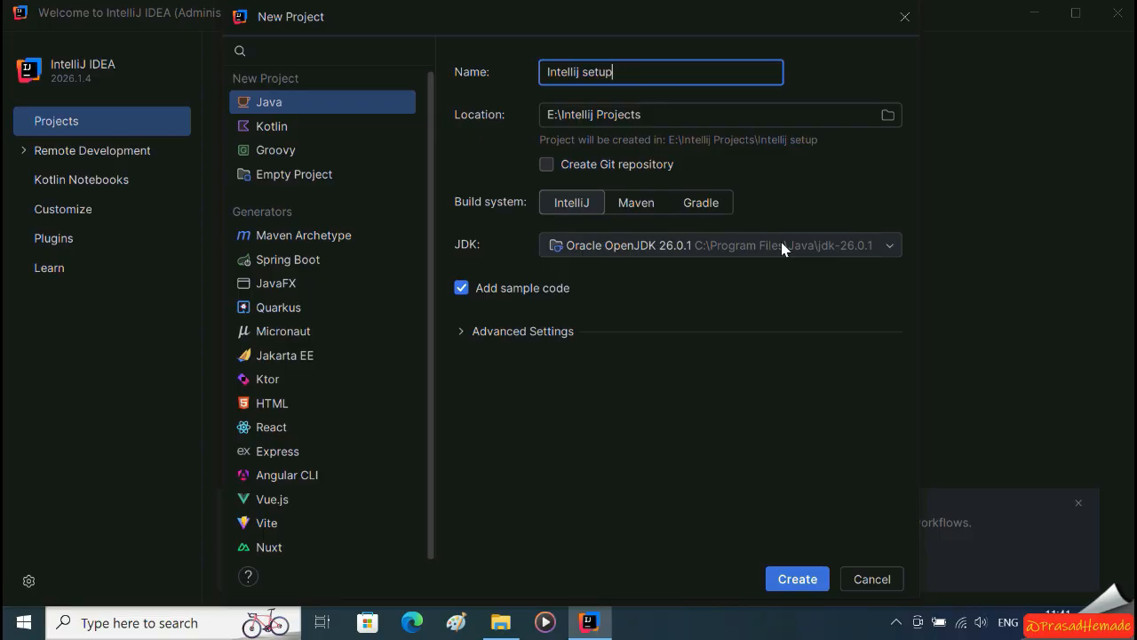
click(464, 336)
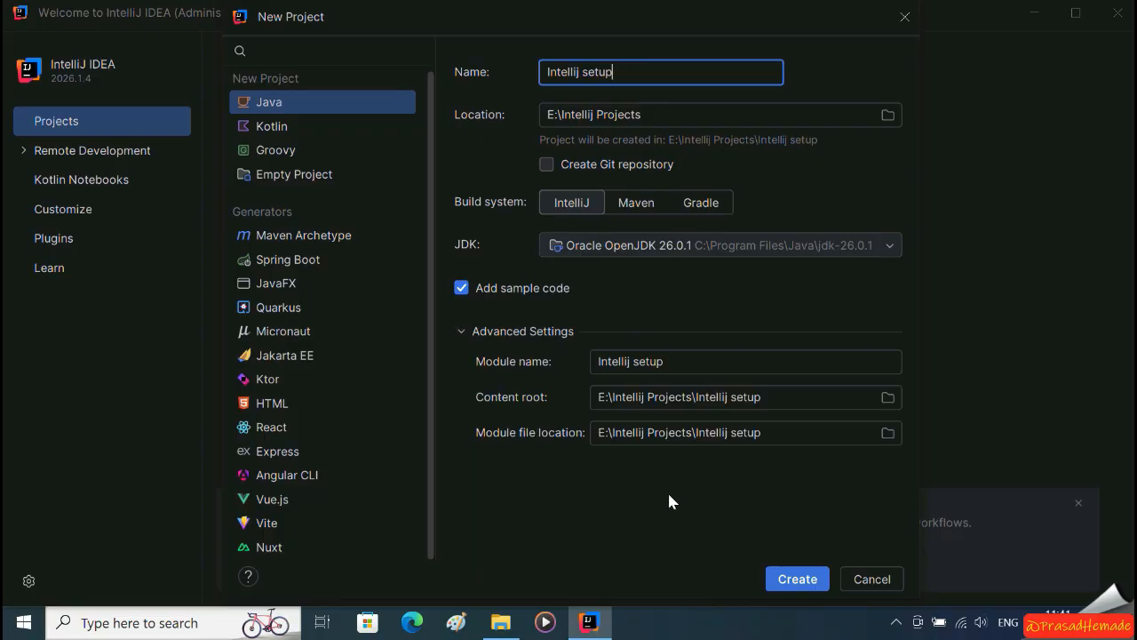
click(798, 580)
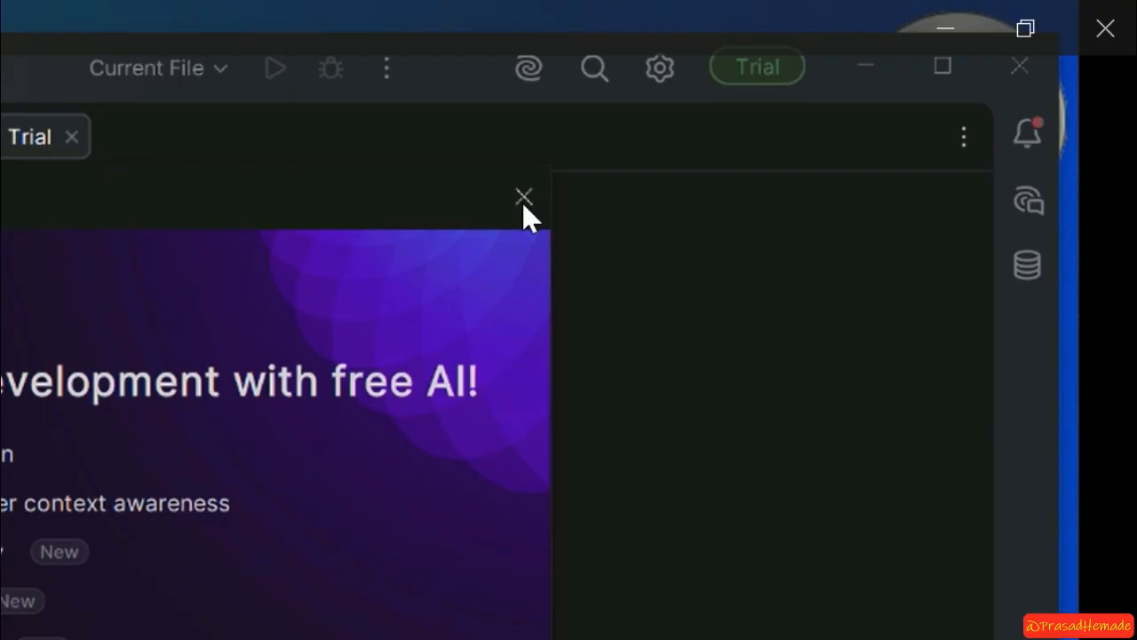
- Dismiss the AI promotion, the Trial page and the AI Chat pane so that Main.java fills the maximized IDE window
click(834, 106)
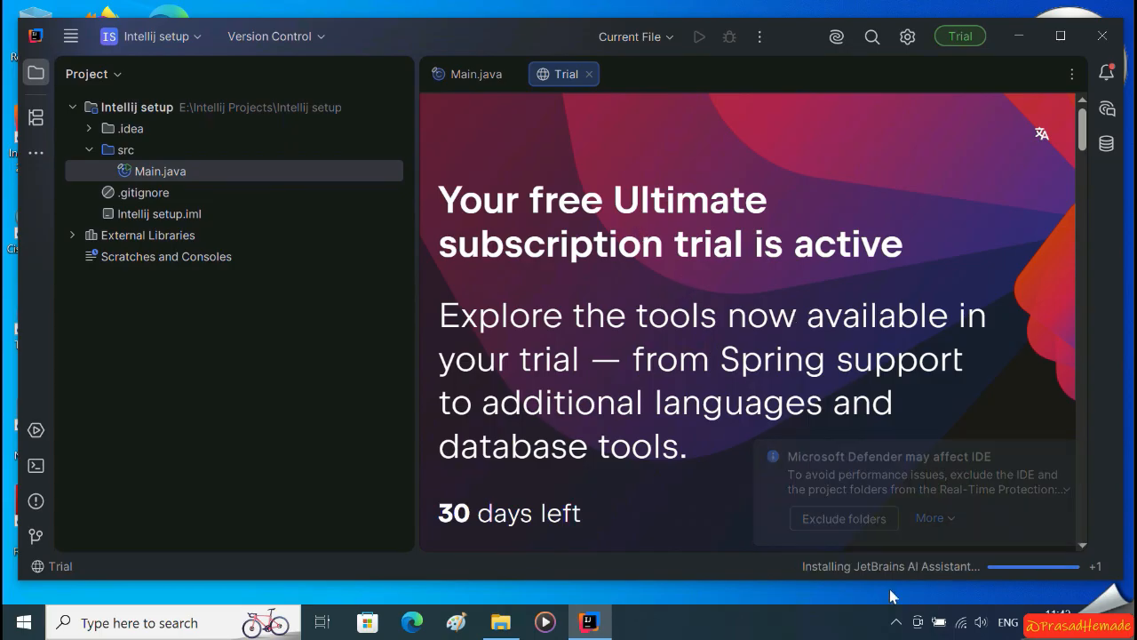
click(590, 75)
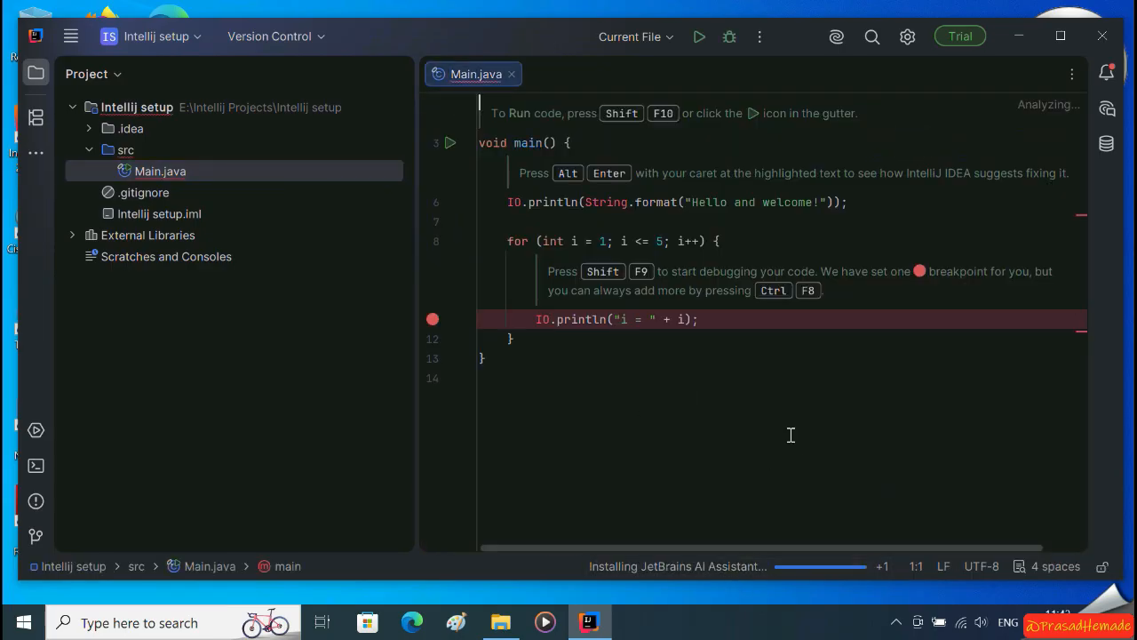
click(1059, 35)
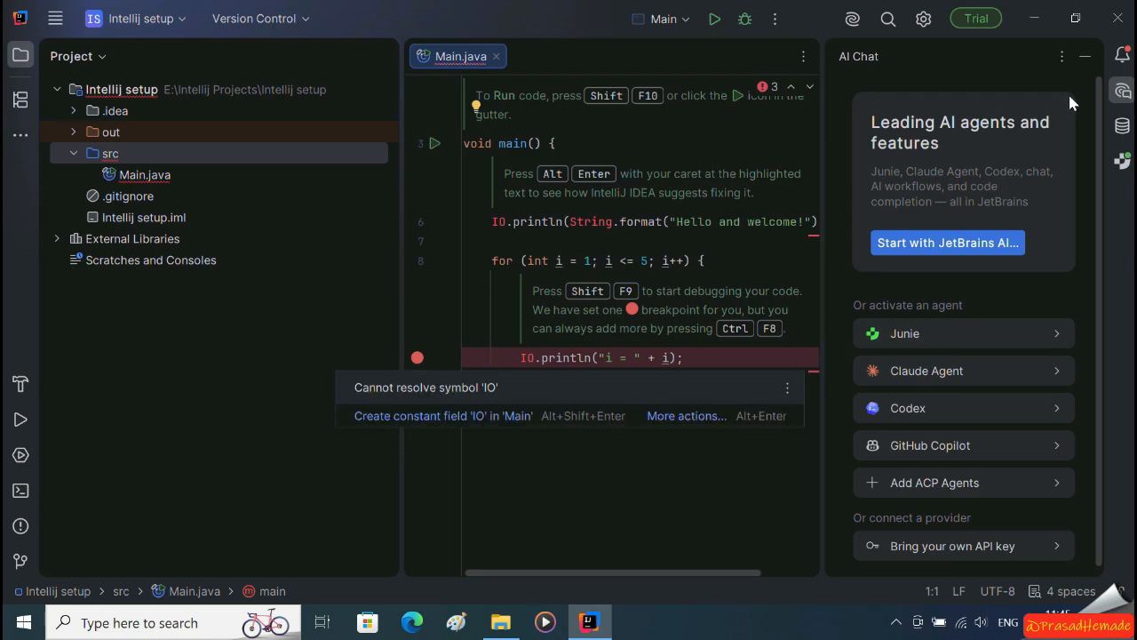
click(1086, 56)
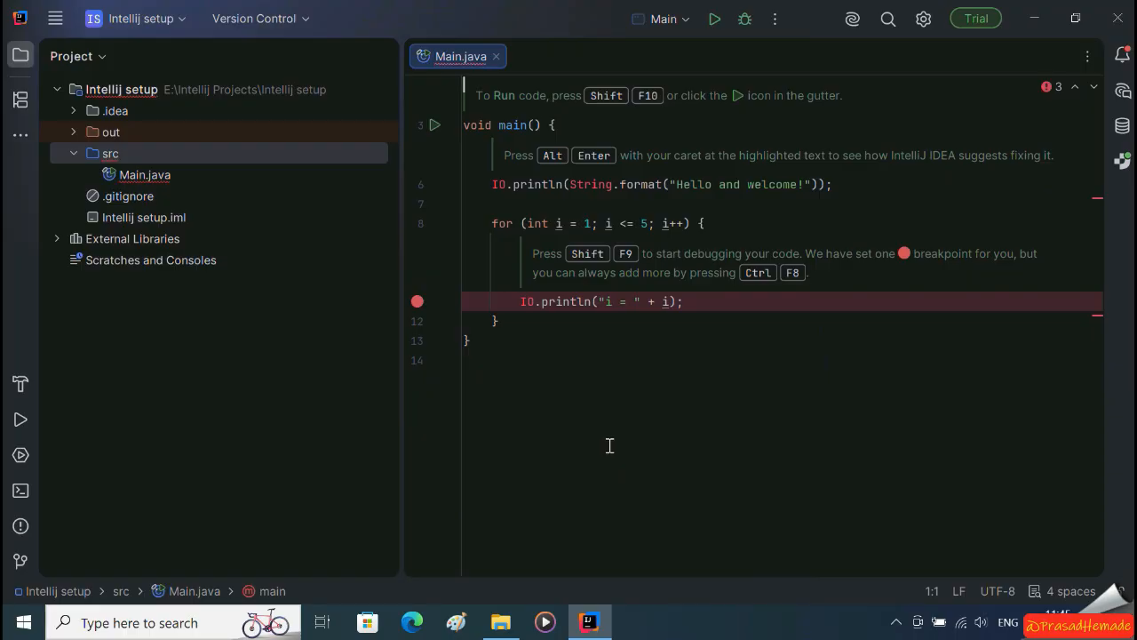
- Run 'Main.main()' from Main.java and show the beginning of its console output
click(433, 126)
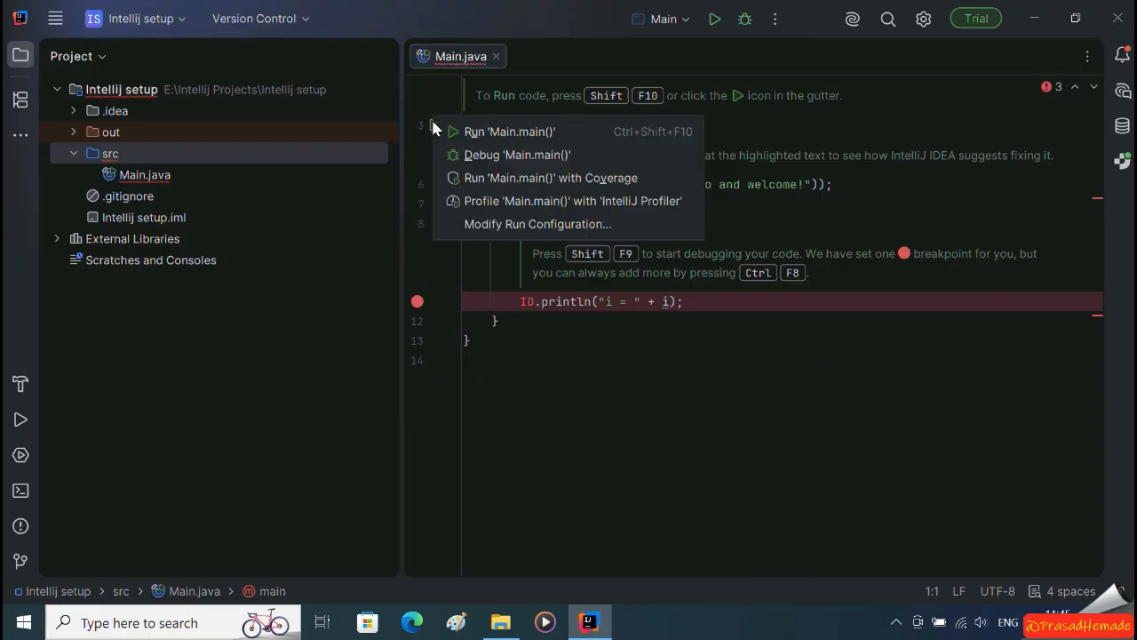
click(501, 132)
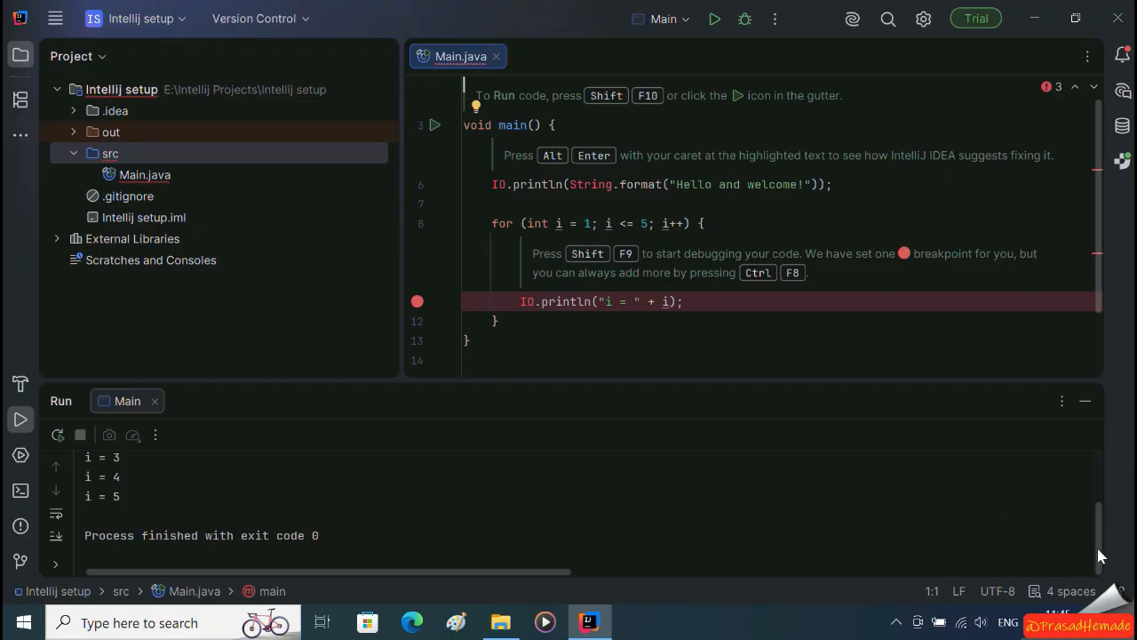
drag(1097, 542, 1095, 491)
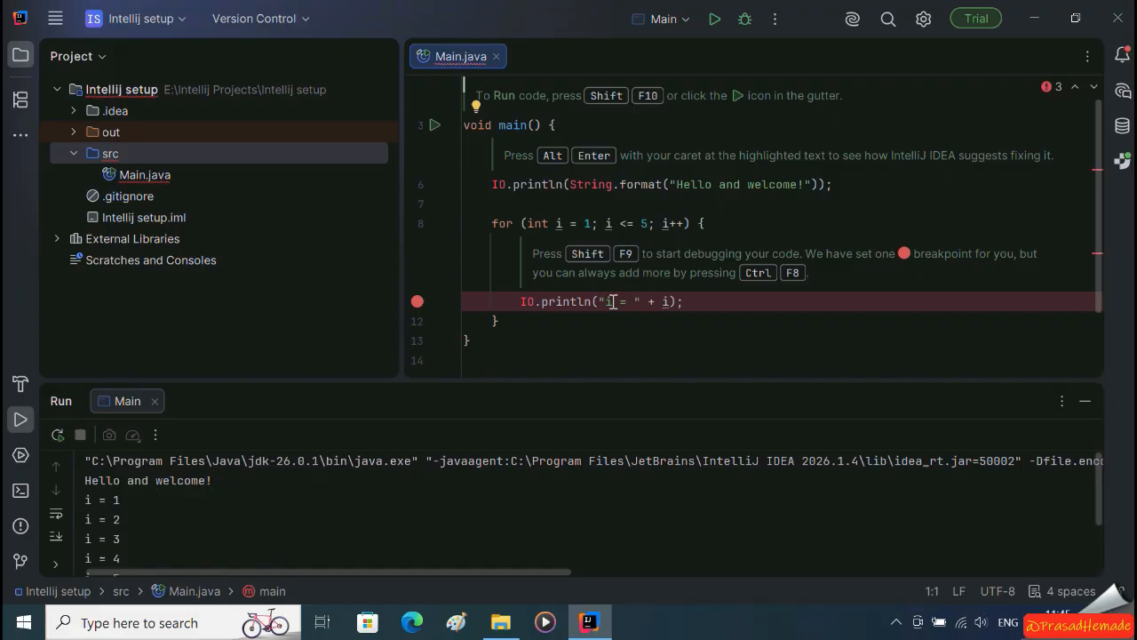
- Compare the "Hello and welcome!" statement and the loop with the console output, and hide the run output
drag(668, 184, 852, 185)
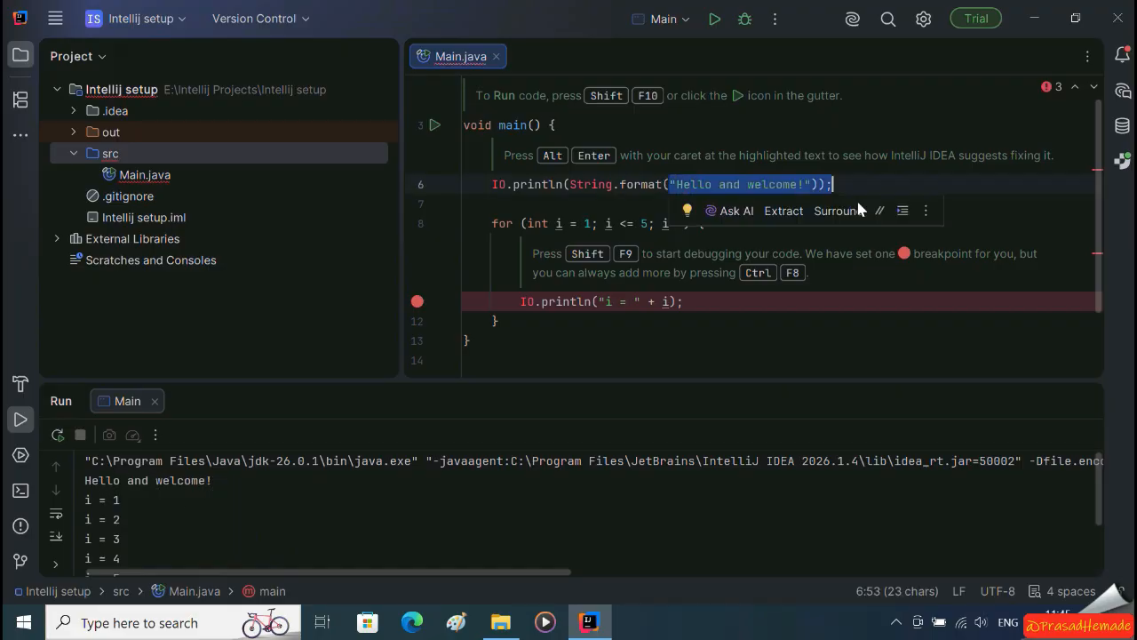
drag(1100, 489, 1093, 507)
drag(182, 524, 85, 461)
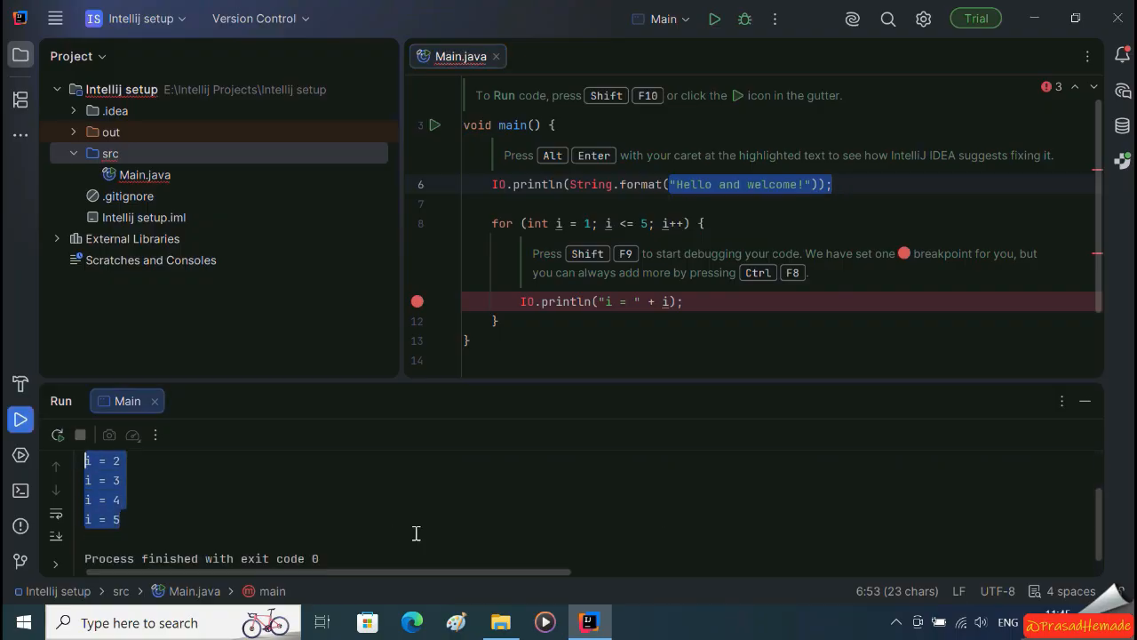
click(417, 530)
click(1085, 401)
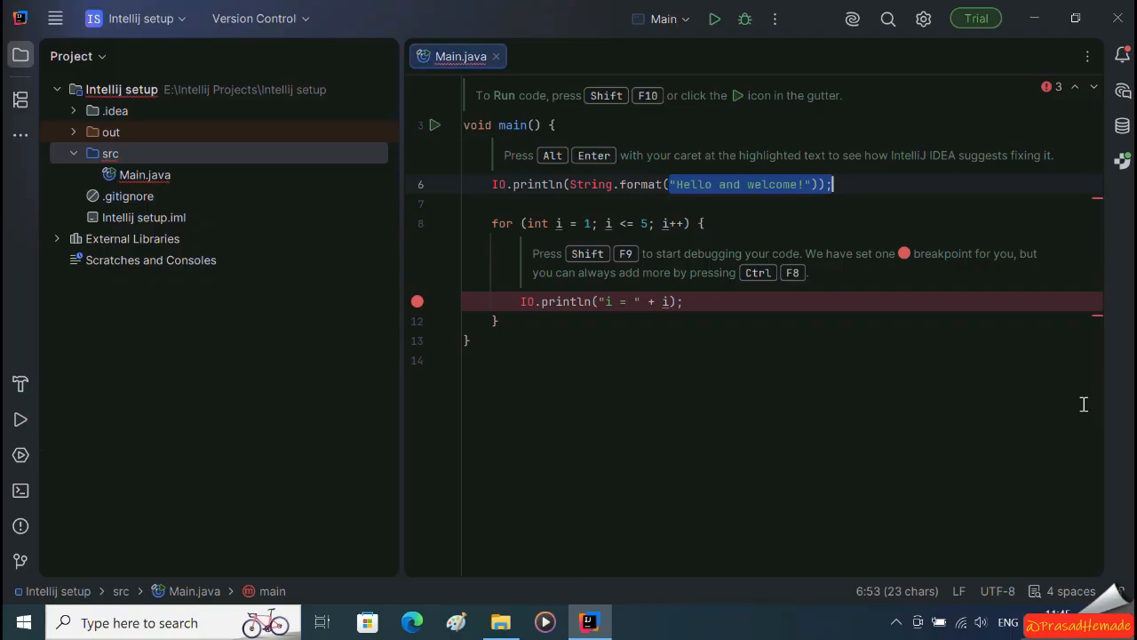